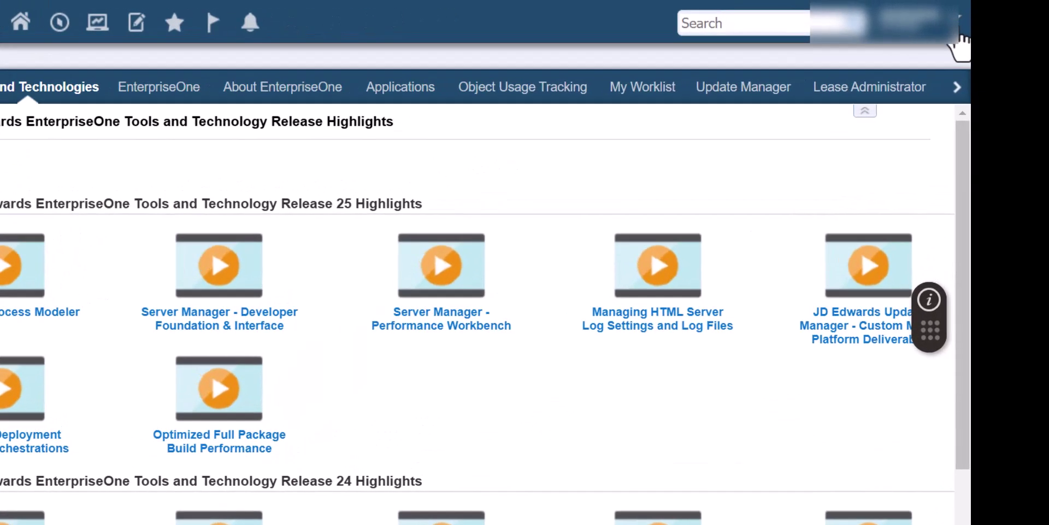
- Open process management and create a process from the JDE TMPL Procure to Pay template with order type OP, line type S, start status Enter Purchase Order (220)
click(960, 14)
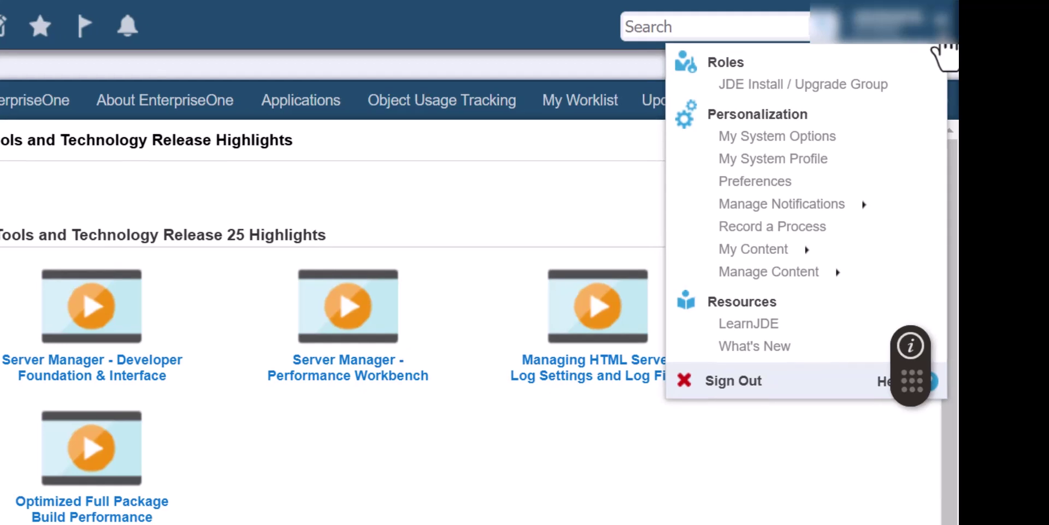
click(765, 273)
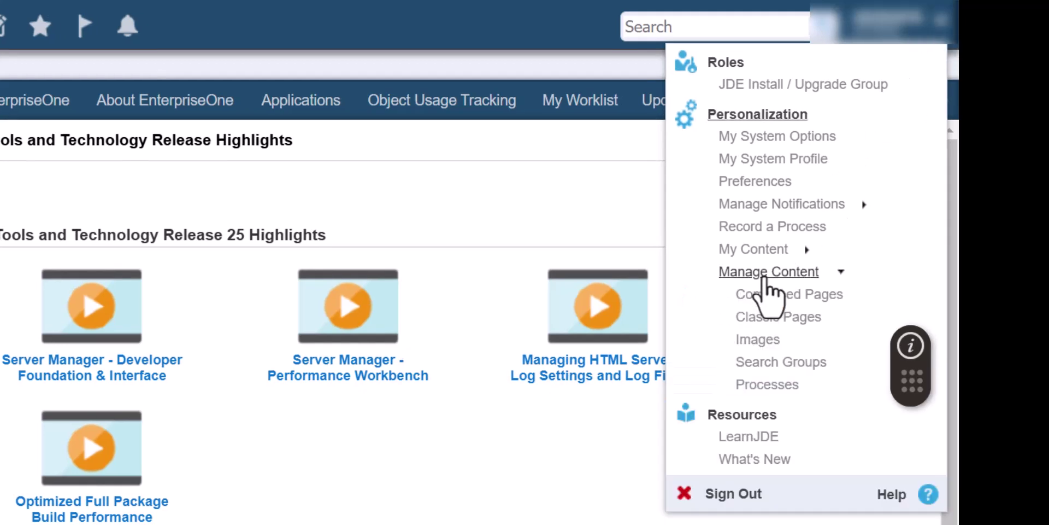
click(767, 386)
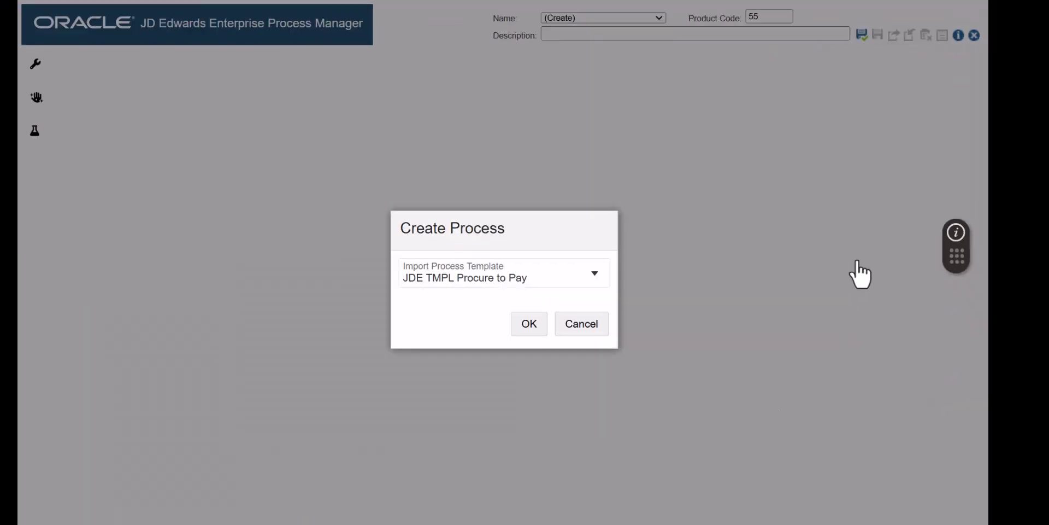
click(529, 324)
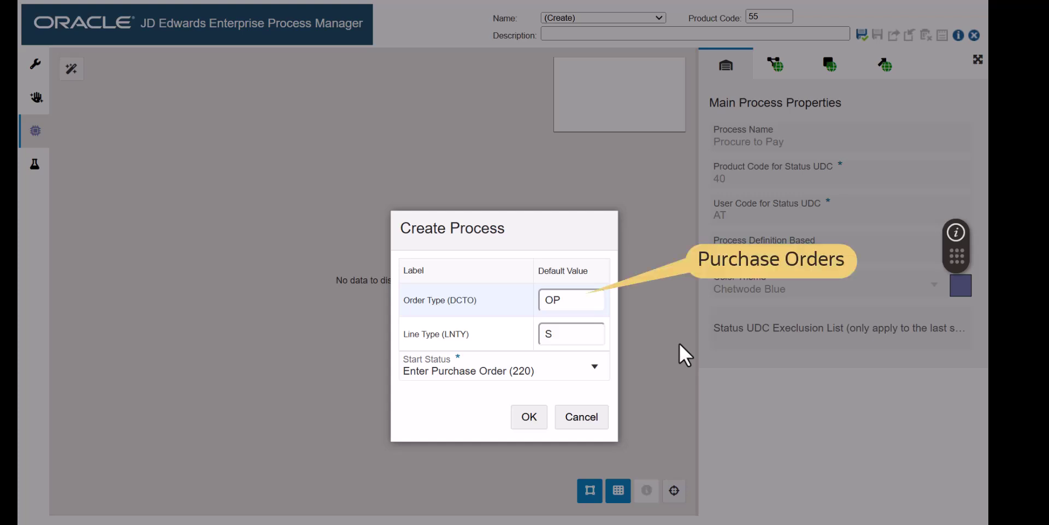
click(529, 416)
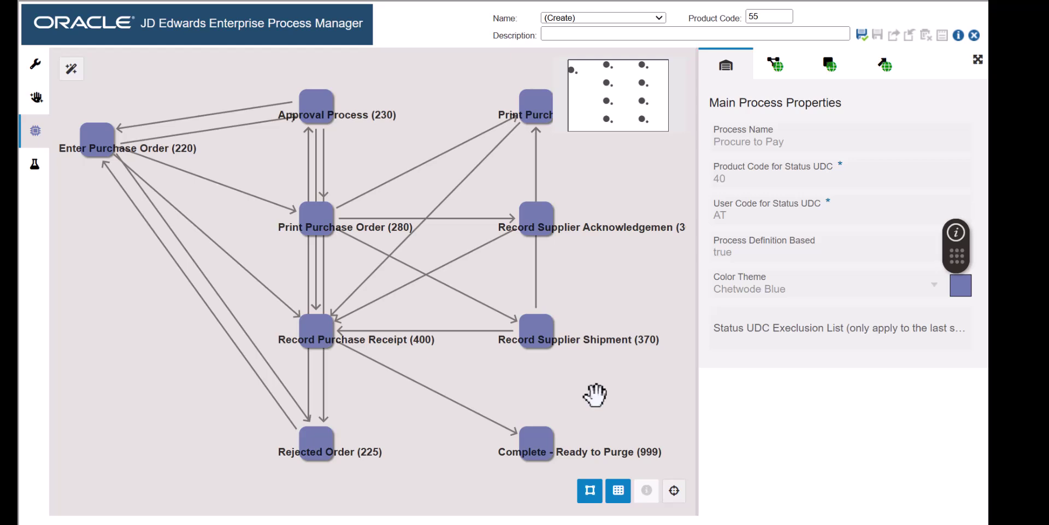
- Save the new process under the name Procure to Pay Tutorial
click(862, 35)
text(Procure to Pay Tutorial)
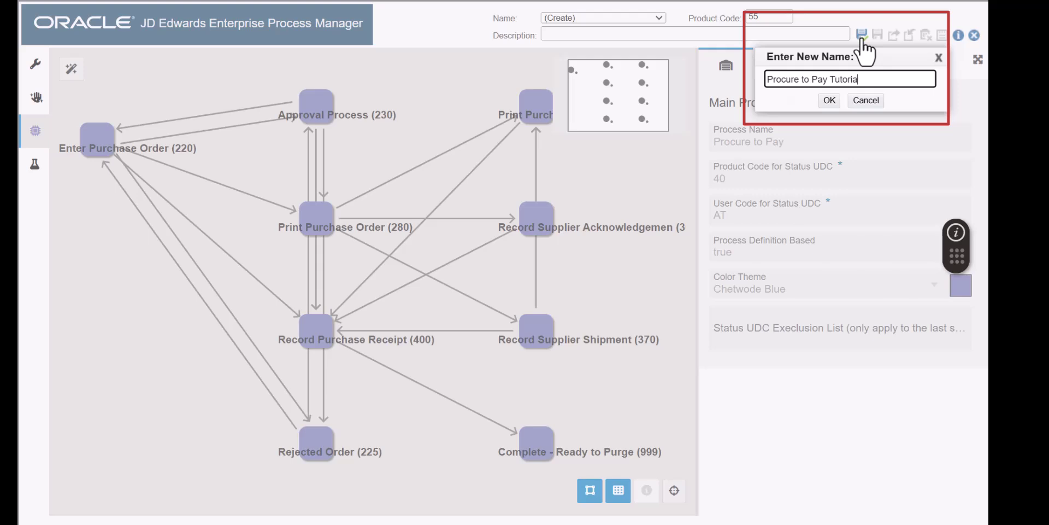
click(829, 100)
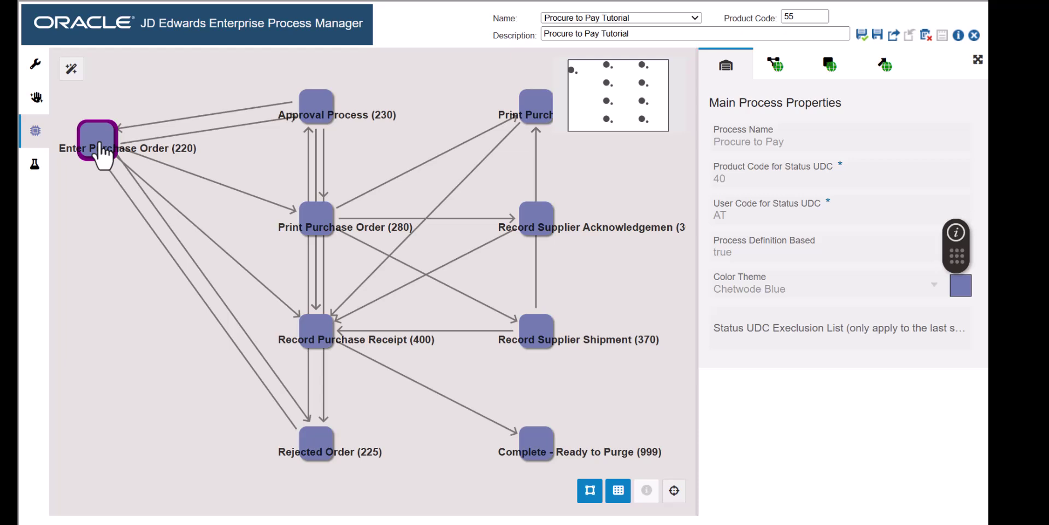
- Move the Enter Purchase Order node up level with the Approval Process node and save the process
drag(99, 144, 100, 114)
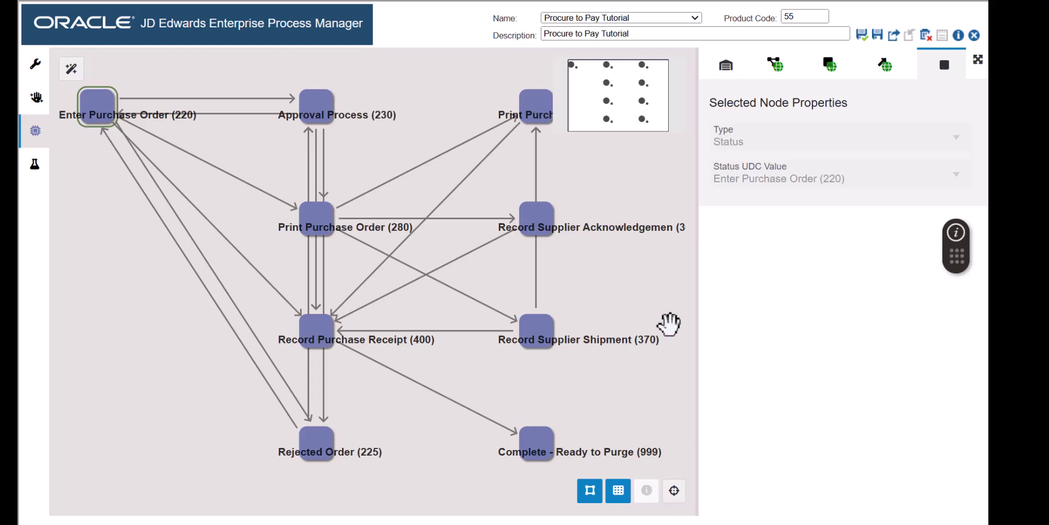
click(861, 36)
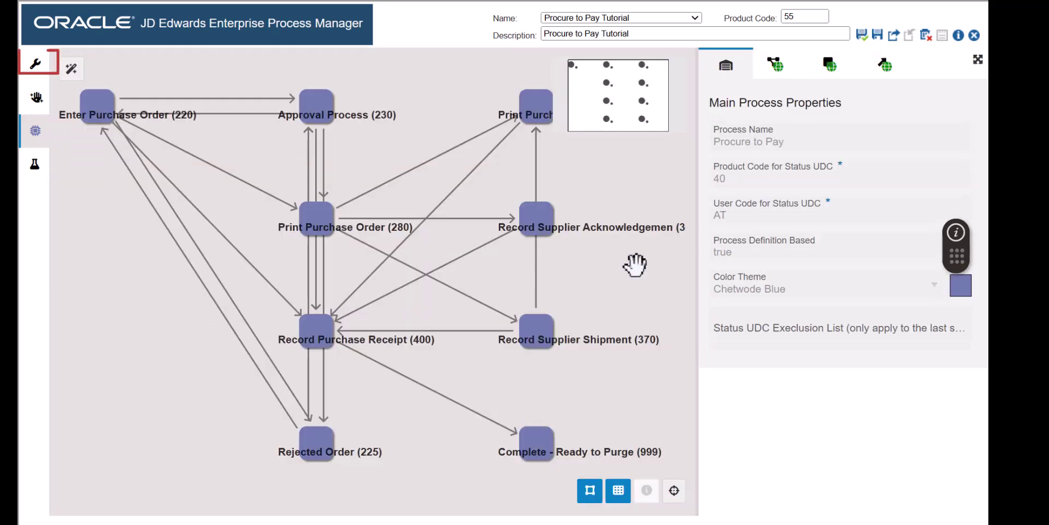
- Review the process's design options and its data filtering and grouping options, and return to the process model
click(36, 67)
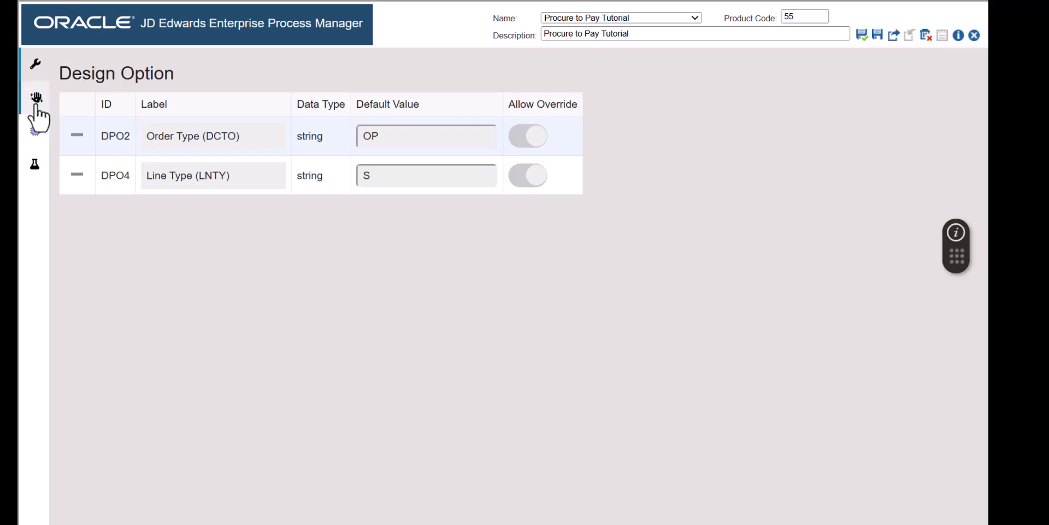
click(36, 106)
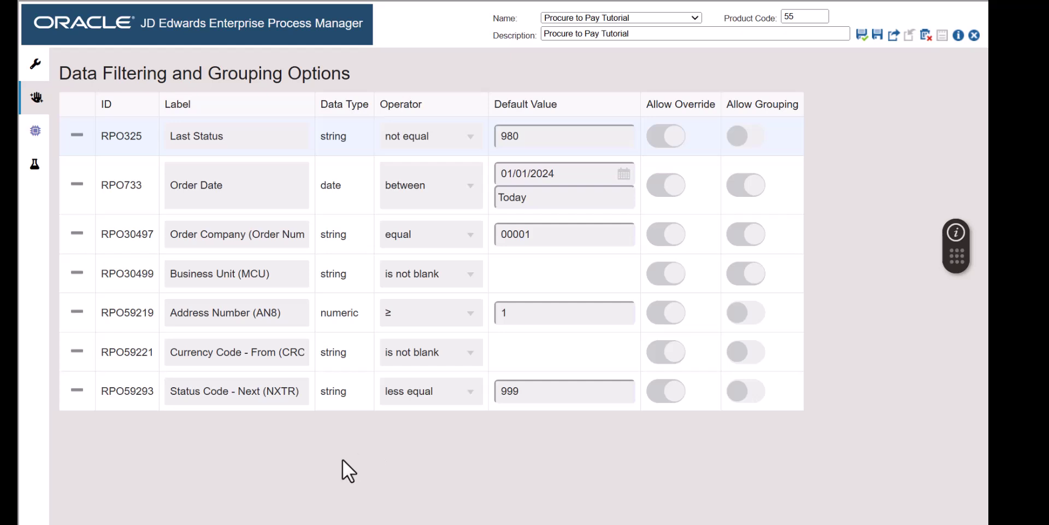
click(40, 139)
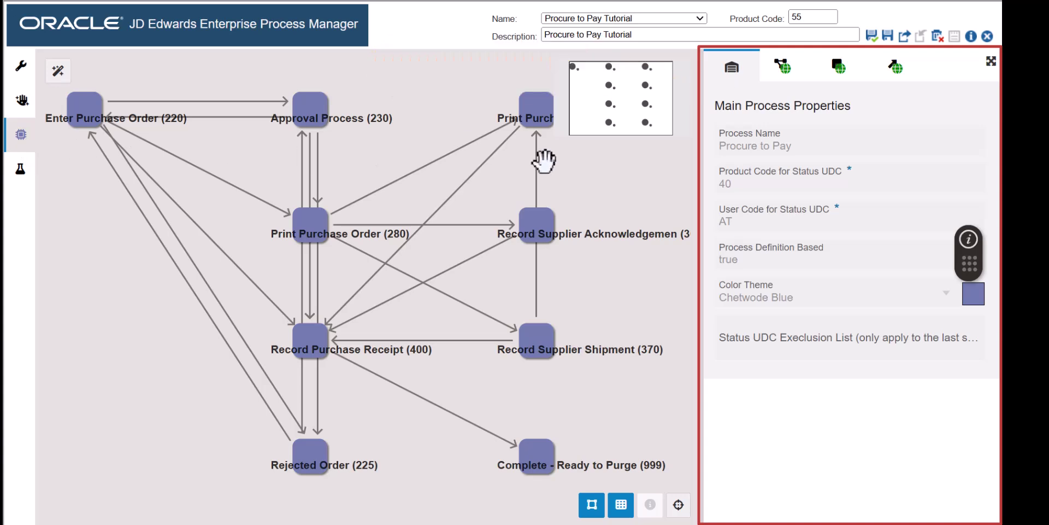
- Examine the data sources and filter criteria of the process metrics (F4311 and V4209B), node metrics and link metrics
click(786, 84)
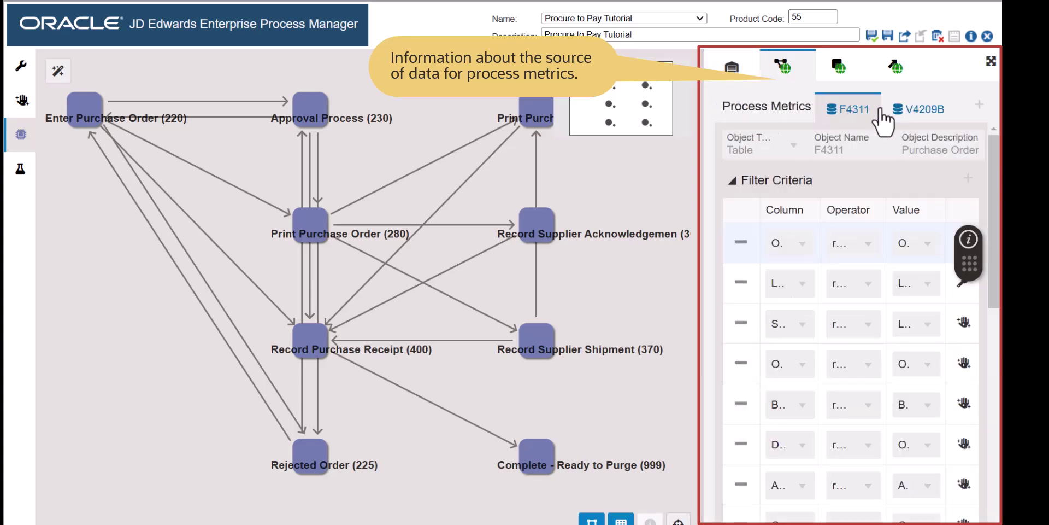
click(907, 117)
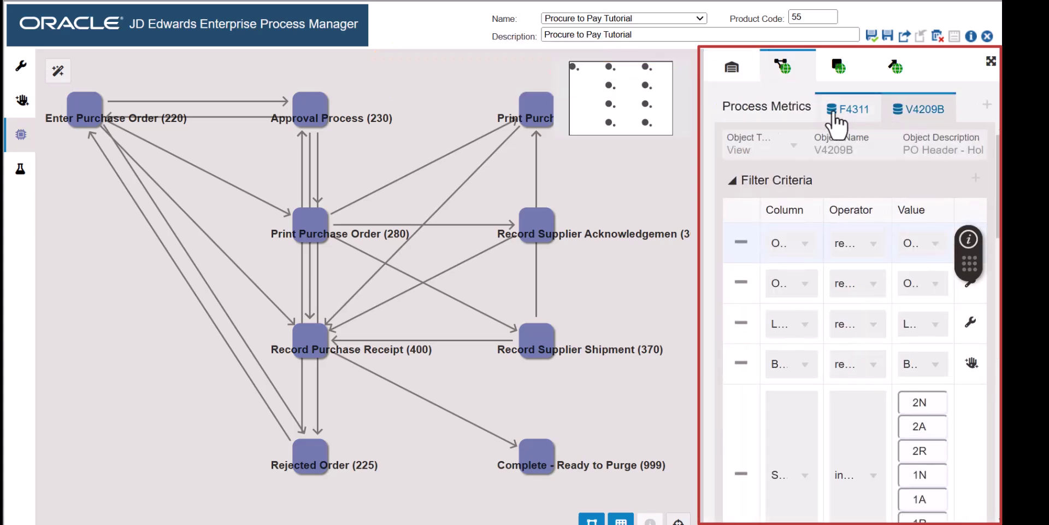
click(838, 71)
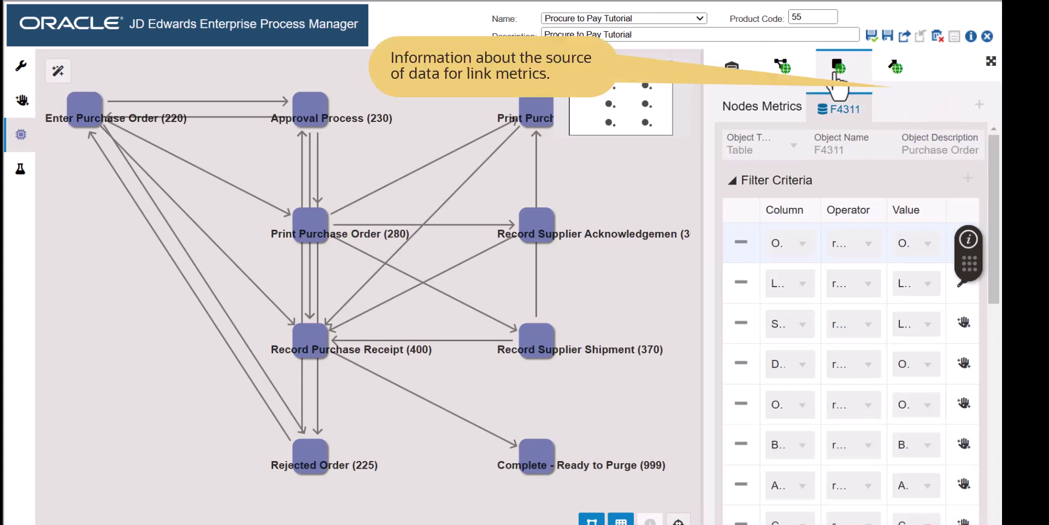
click(900, 76)
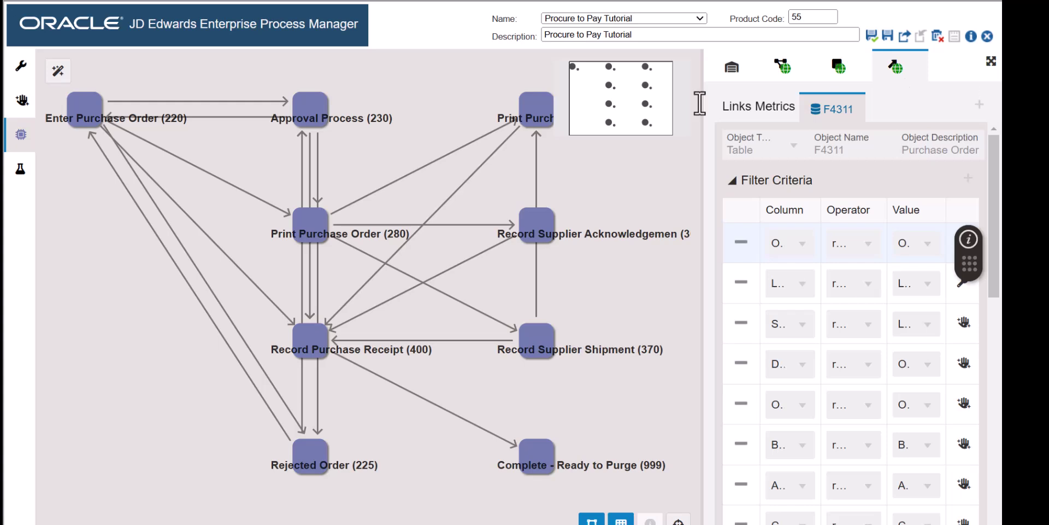
- Test the process with the Order Date filter overridden to start at 01/01/2000, and refresh the model's data
click(21, 176)
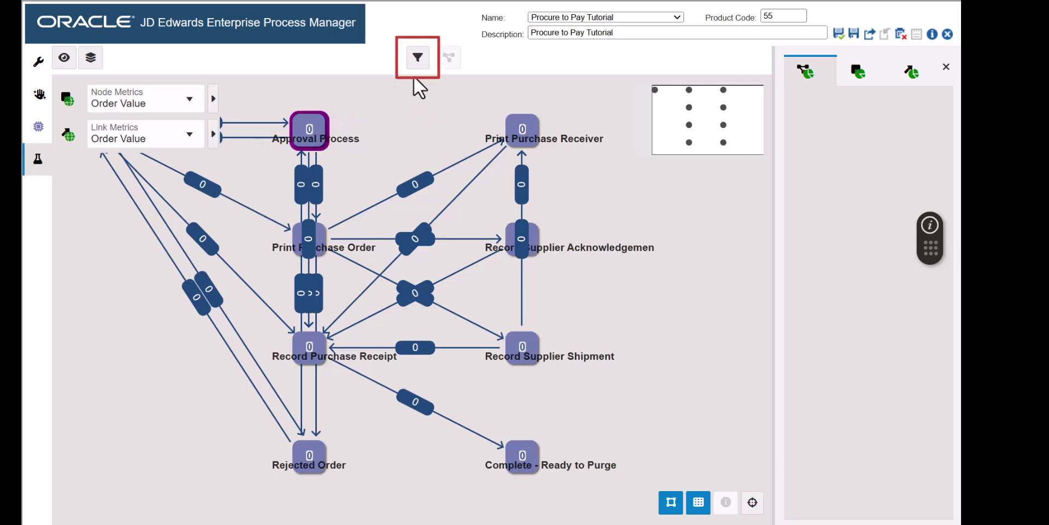
click(417, 60)
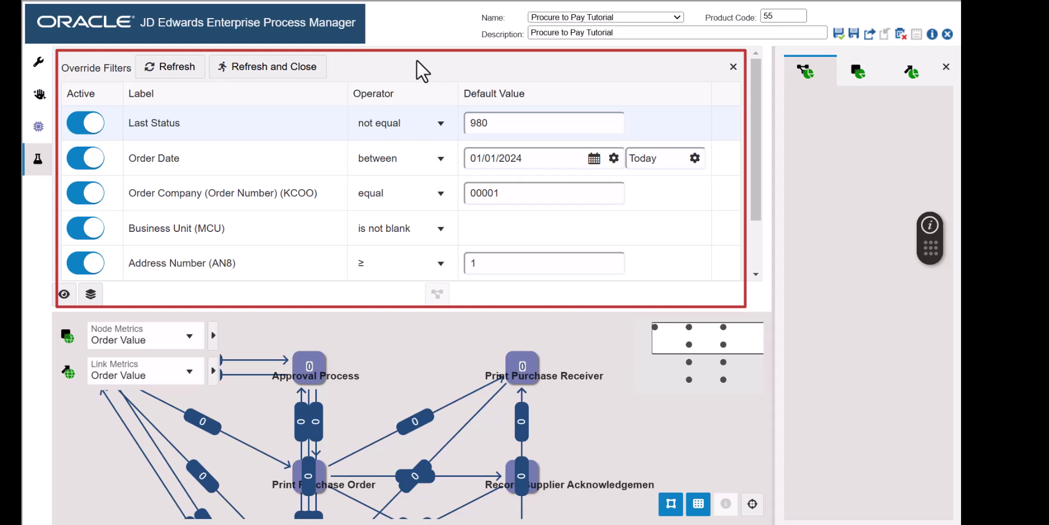
click(538, 159)
key(BackSpace)
key(BackSpace)
text(00)
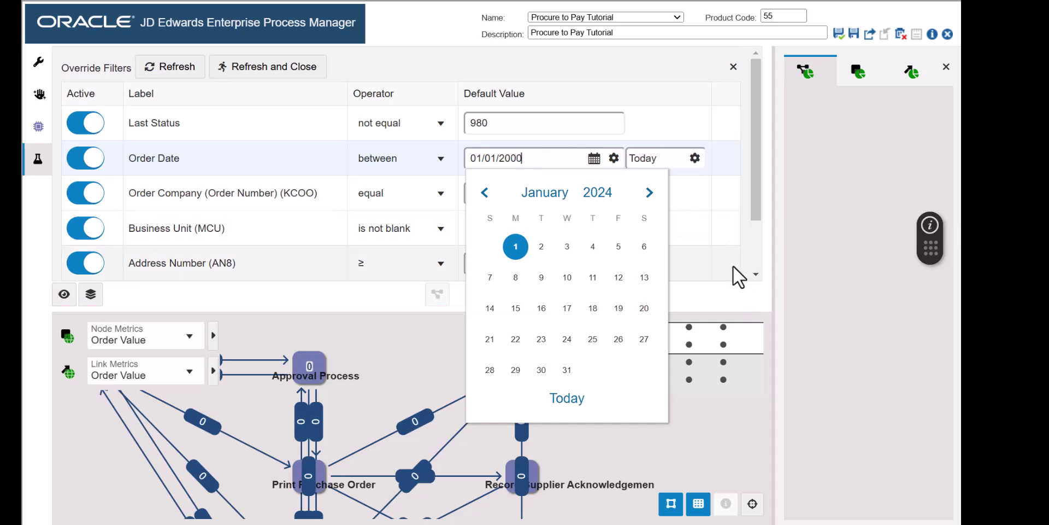
click(730, 295)
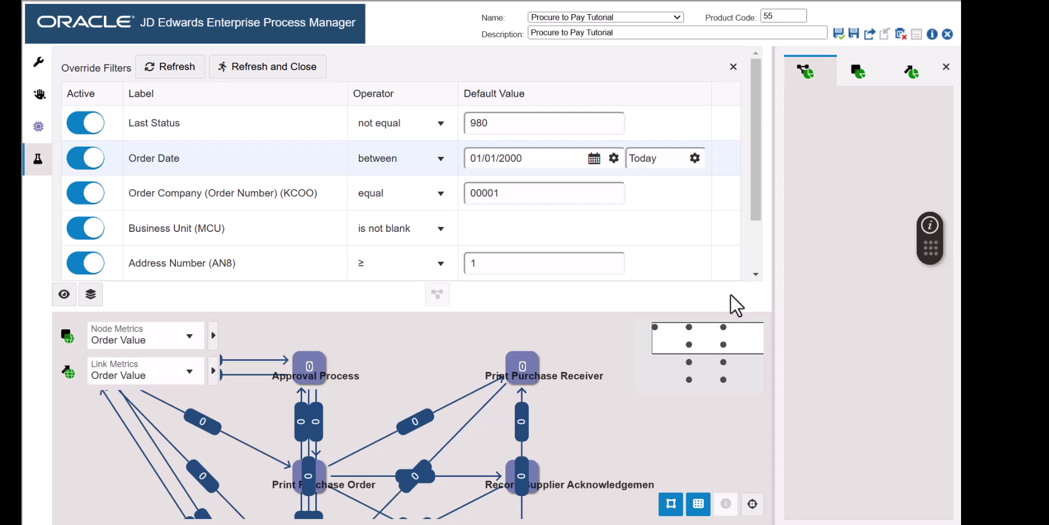
click(270, 68)
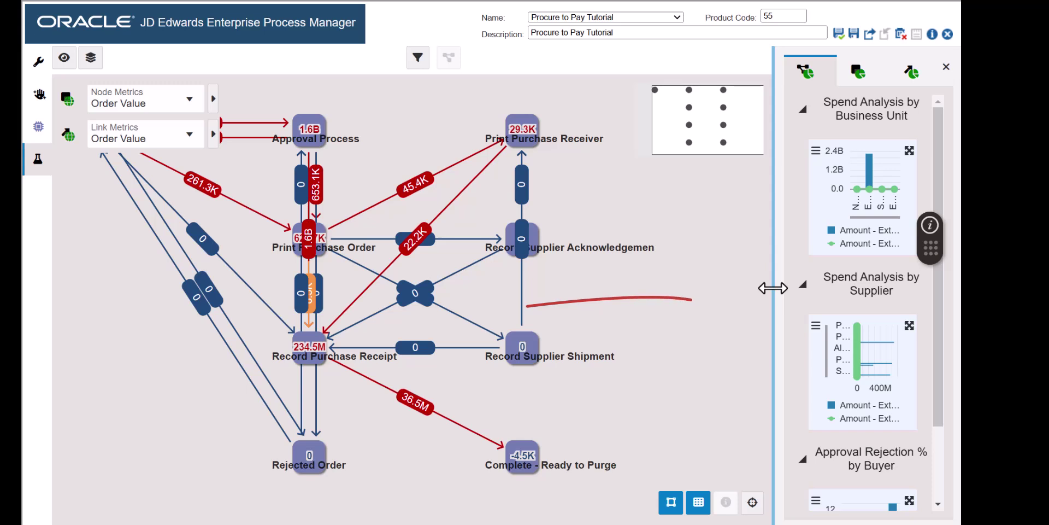
- Widen the analytics area and expand the threshold settings for the node and link metrics
drag(773, 288, 681, 306)
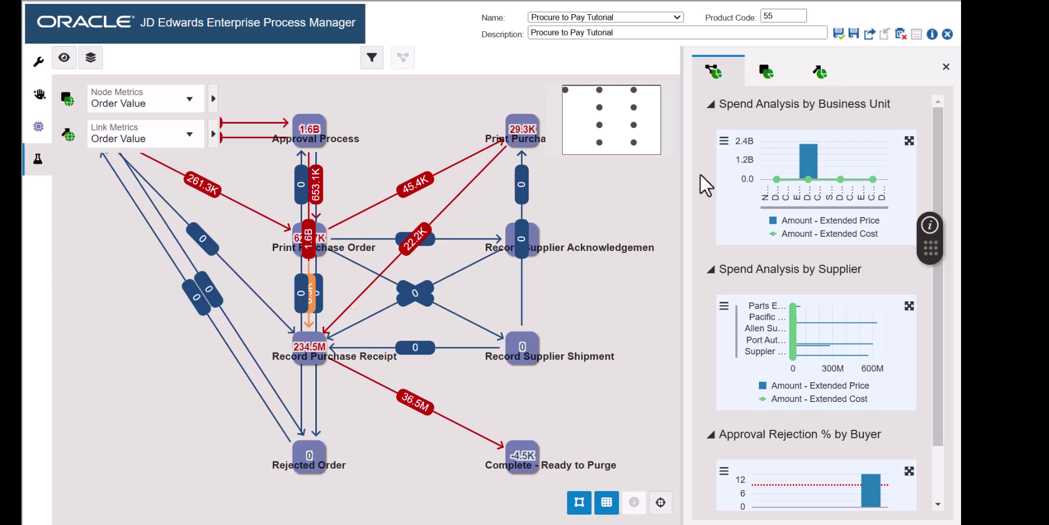
click(214, 102)
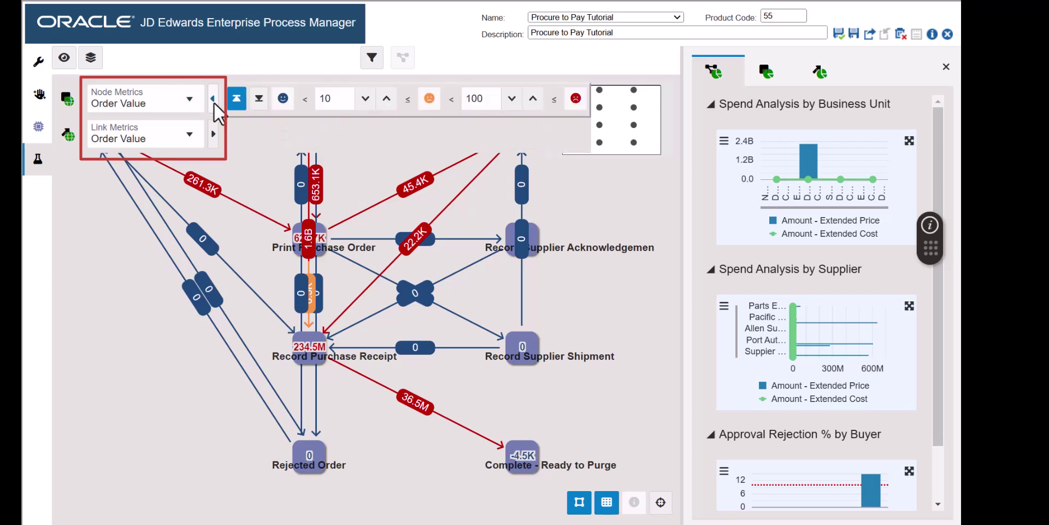
click(213, 133)
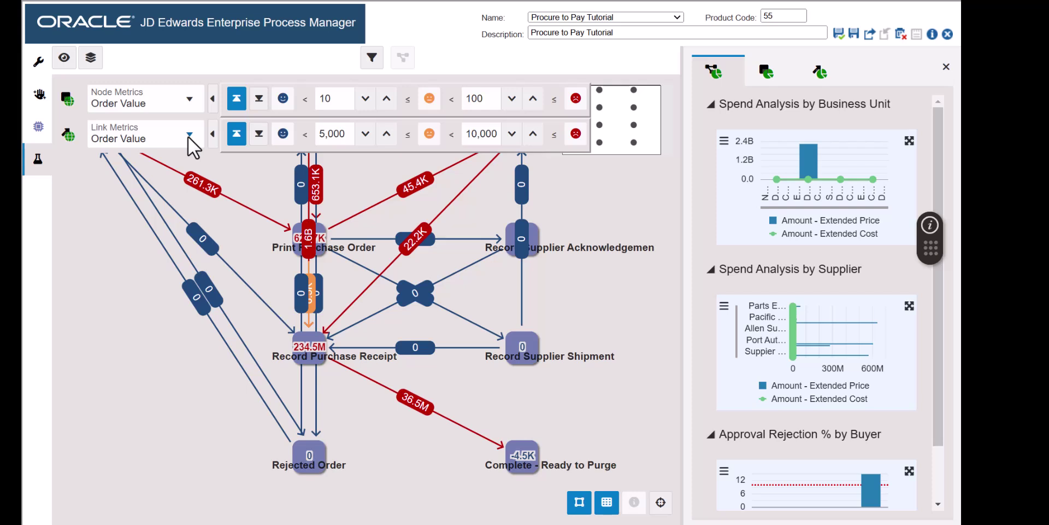
- Review which metrics are available for the links and for the nodes, keeping Order Value for both
click(188, 137)
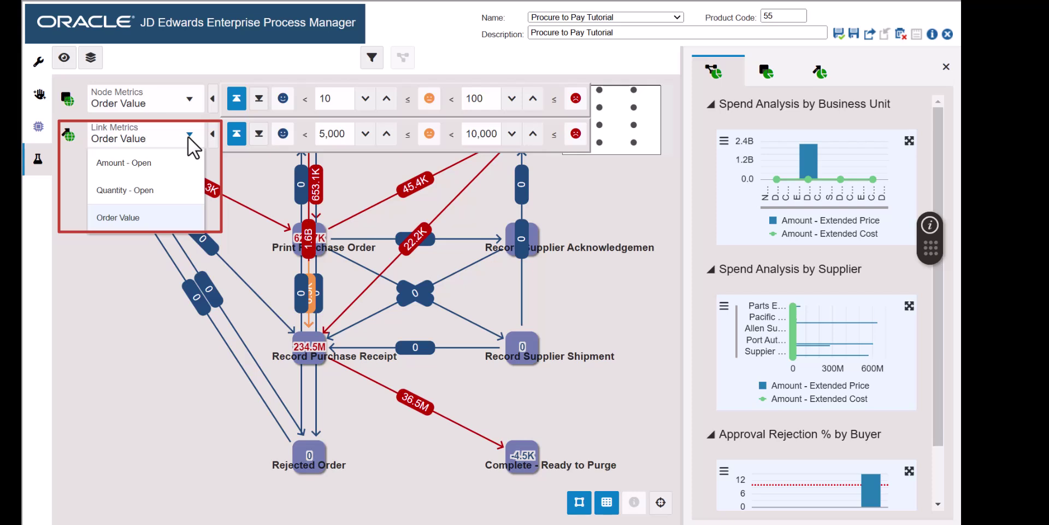
click(217, 161)
click(188, 103)
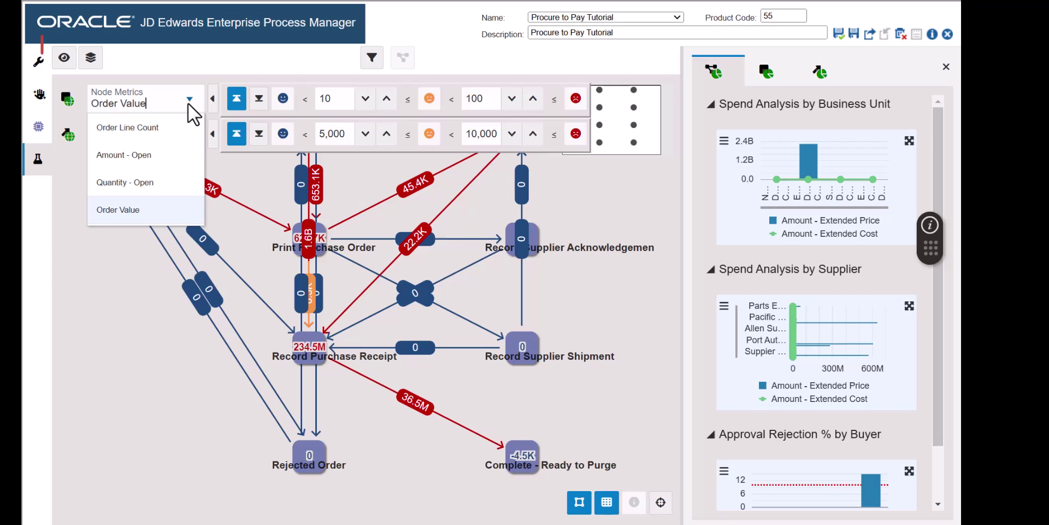
click(250, 169)
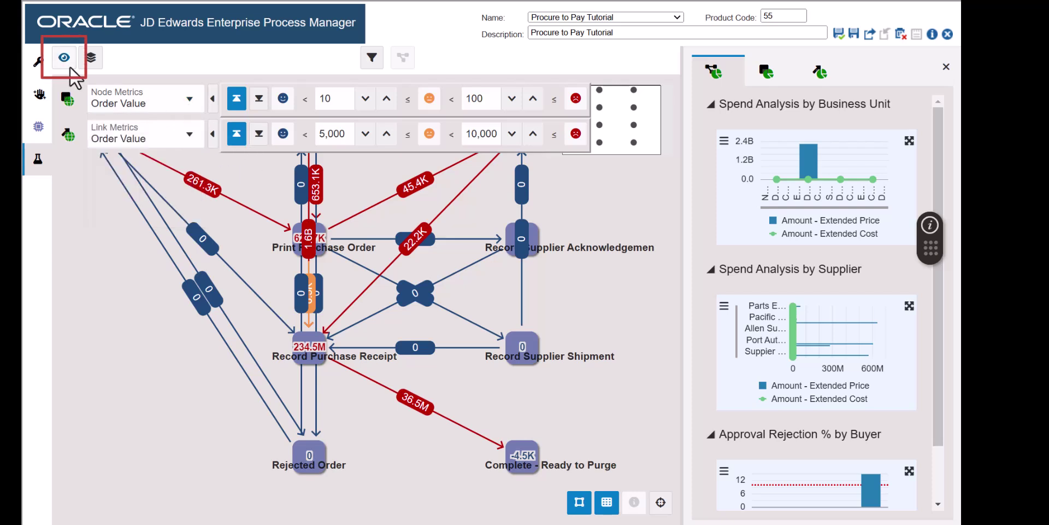
- Examine the display settings for the process model and analytics labels, and the available View By groupings
click(64, 59)
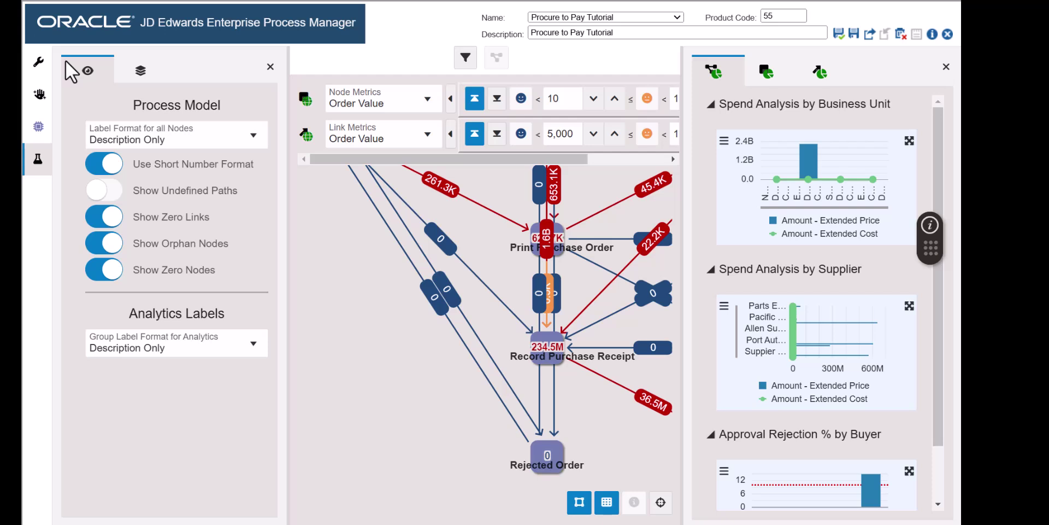
click(140, 79)
click(139, 79)
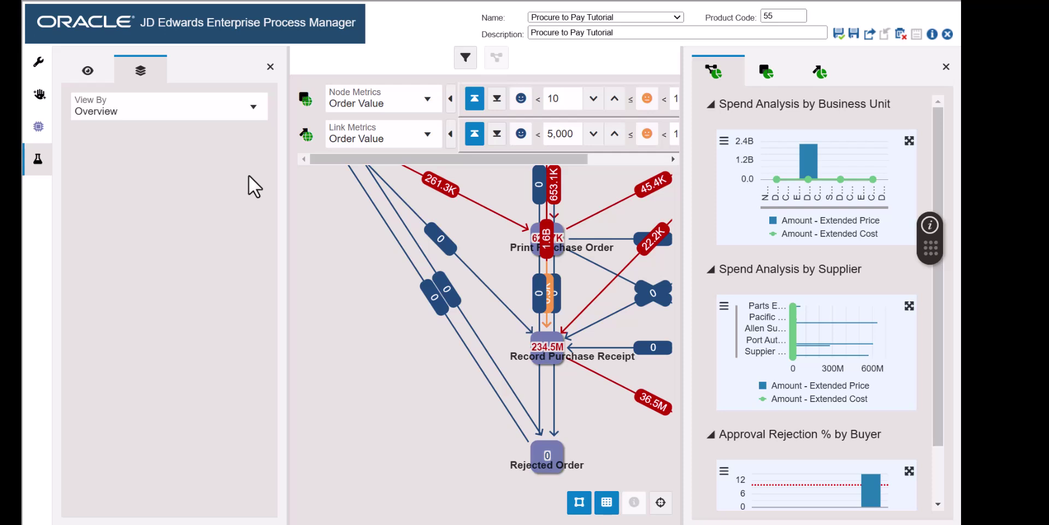
click(256, 111)
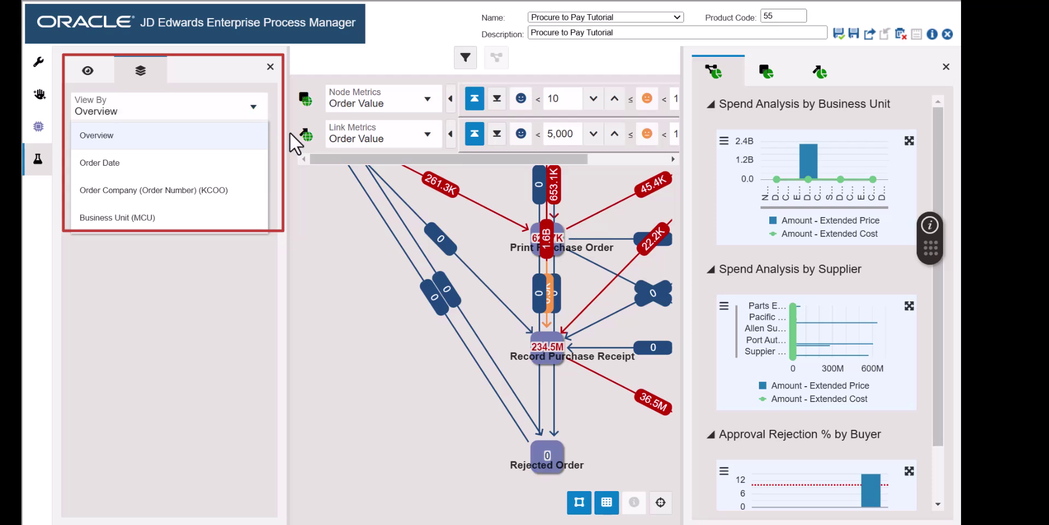
- Save the Procure to Pay Tutorial process and close the process manager
click(838, 40)
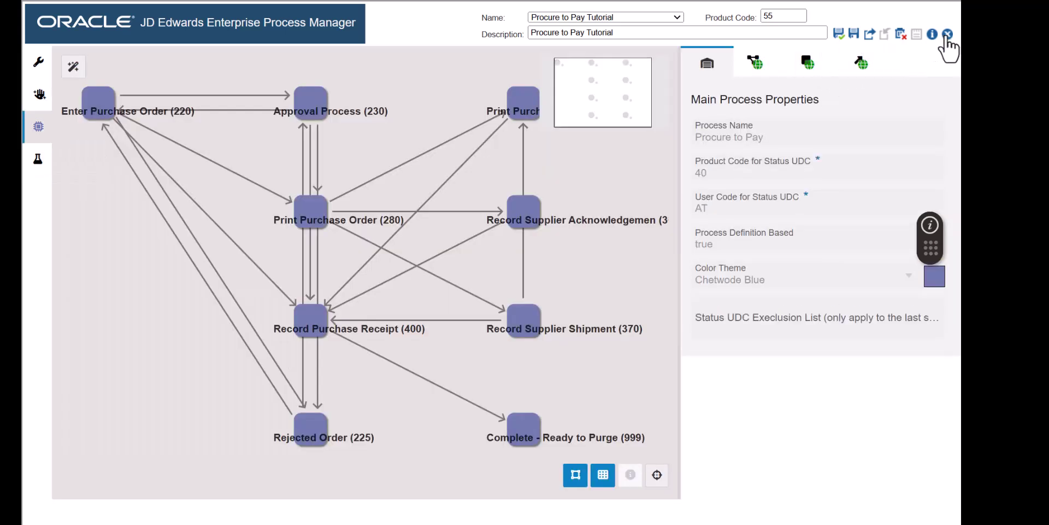
click(947, 41)
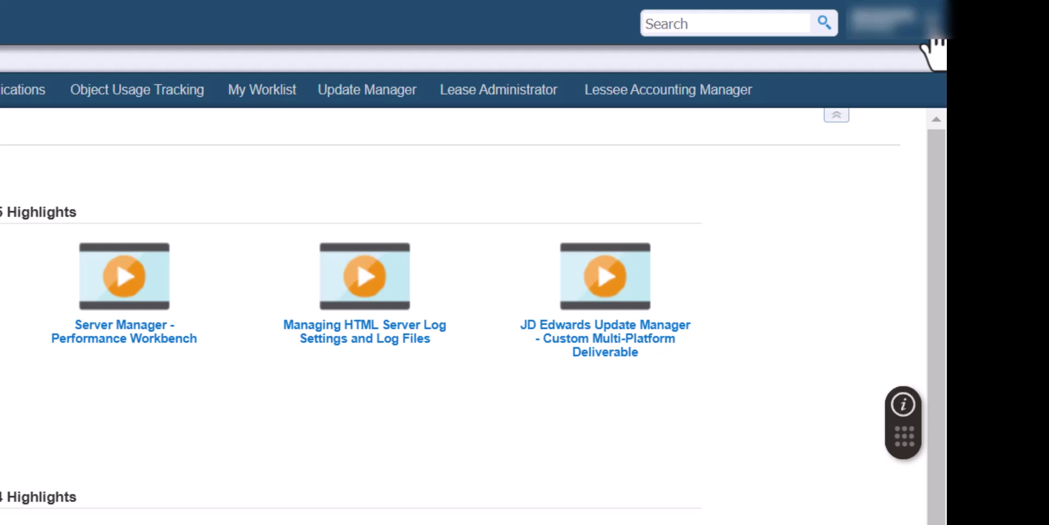
- Open Enterprise Processes and center the Procure to Pay Tutorial model so that all its nodes fit the canvas
click(936, 42)
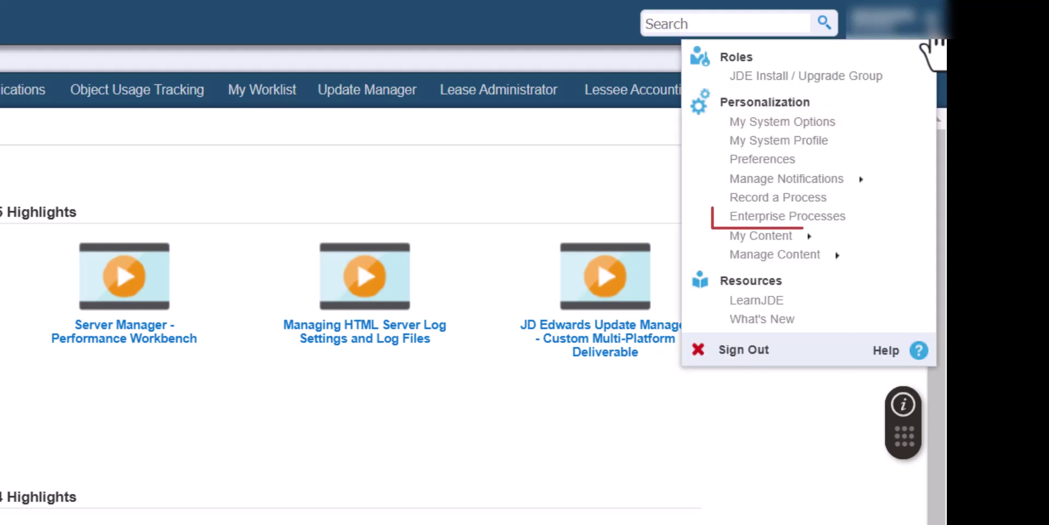
click(781, 218)
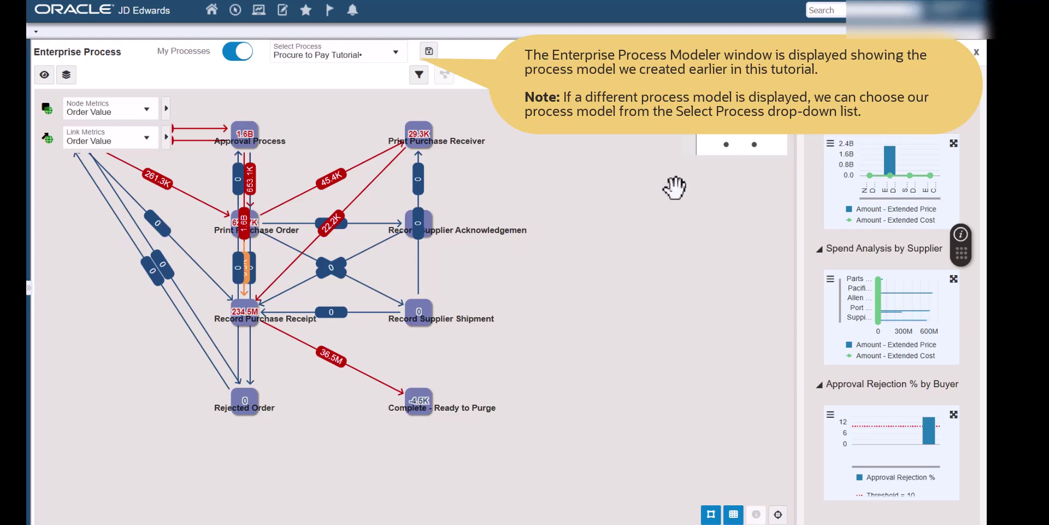
click(778, 514)
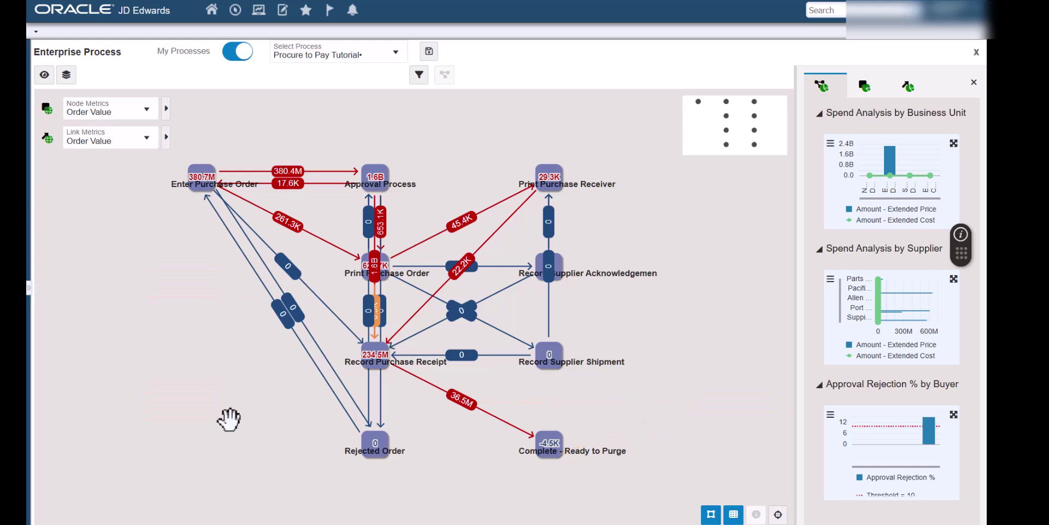
- Move the Enter Purchase Order node slightly down on the canvas and center the process model
mouse_move(200, 200)
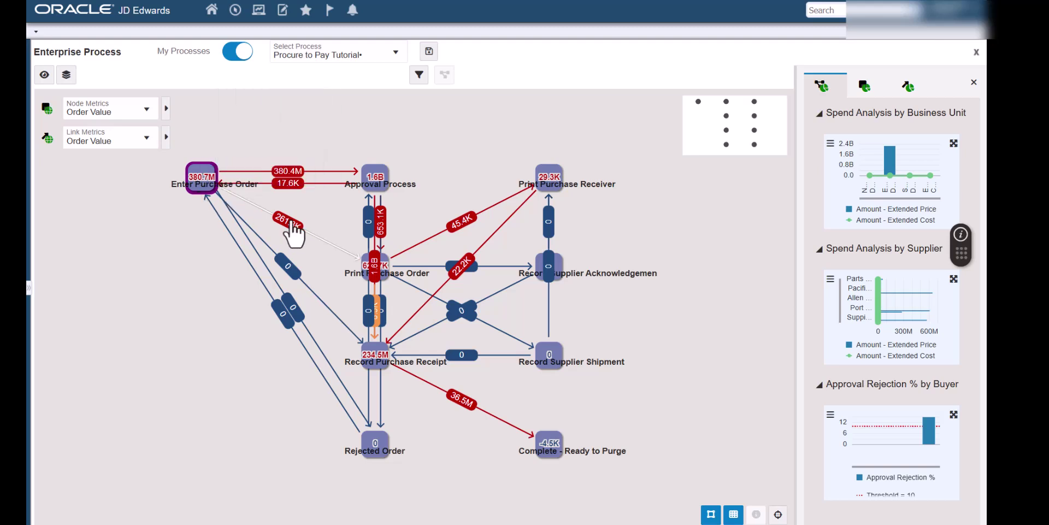
mouse_move(295, 183)
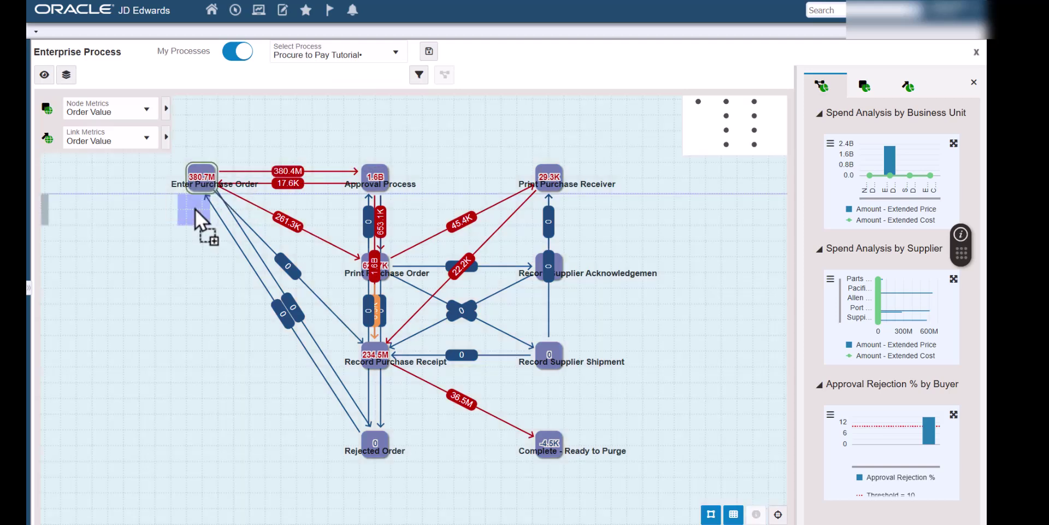
click(195, 209)
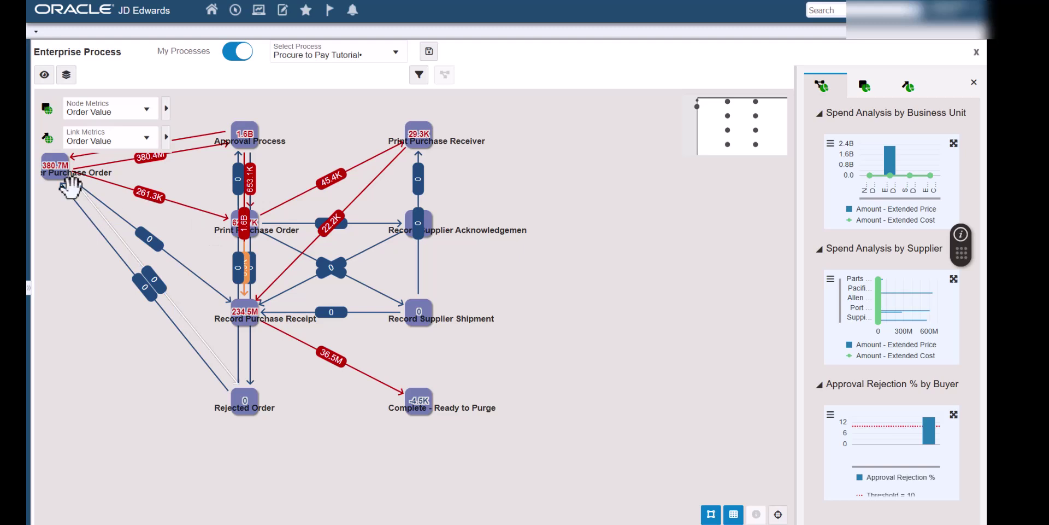
mouse_move(52, 173)
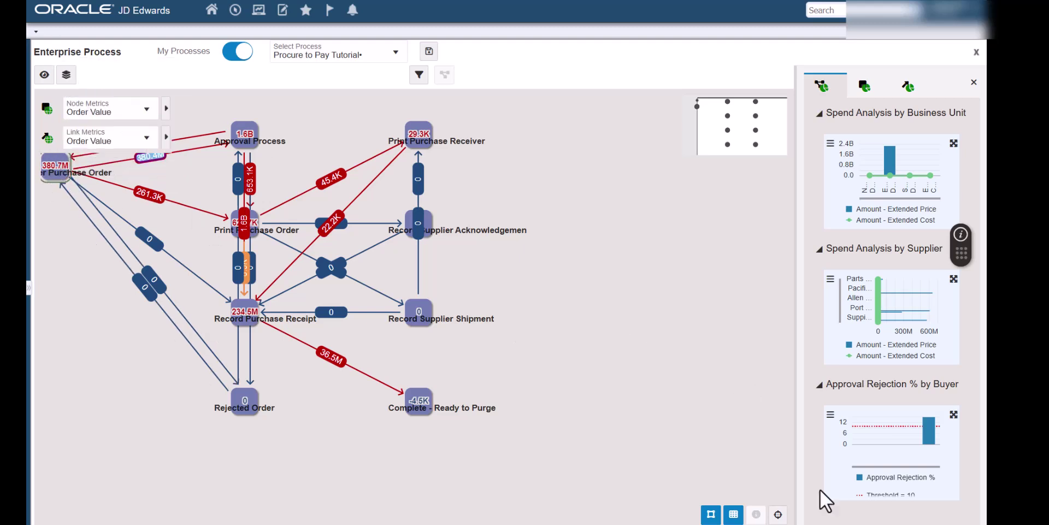
click(778, 513)
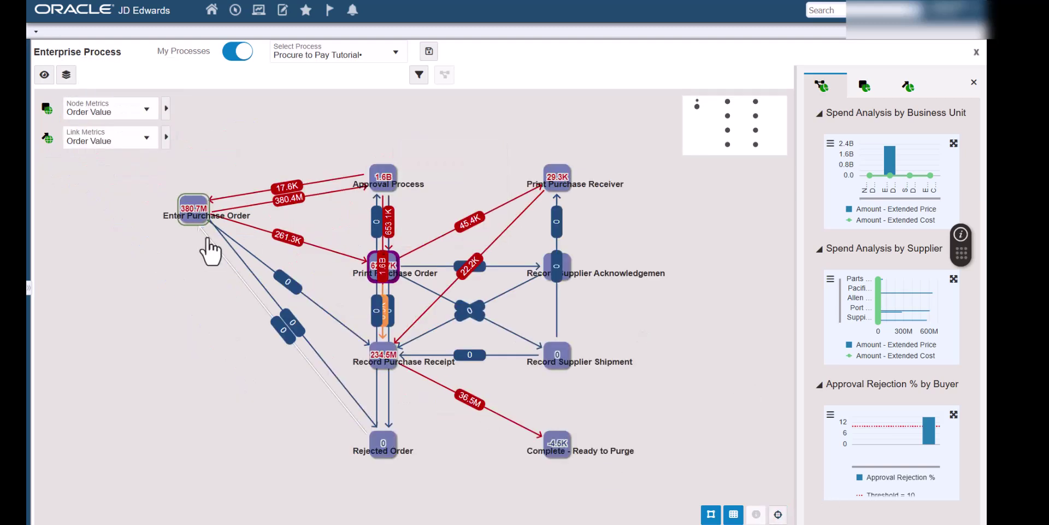
- Move the Enter Purchase Order node back up in line with Approval Process and center the model again
mouse_move(199, 227)
drag(197, 219, 201, 193)
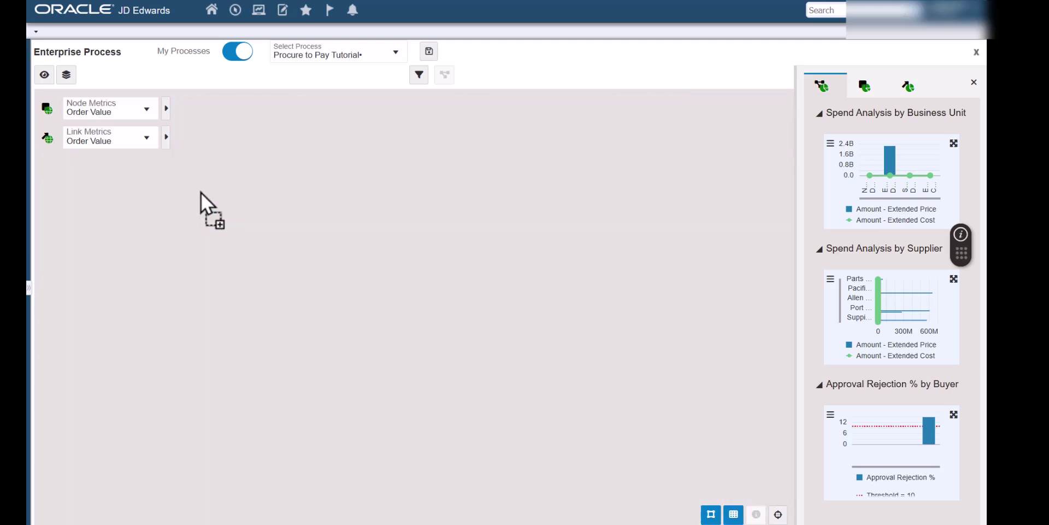
click(778, 513)
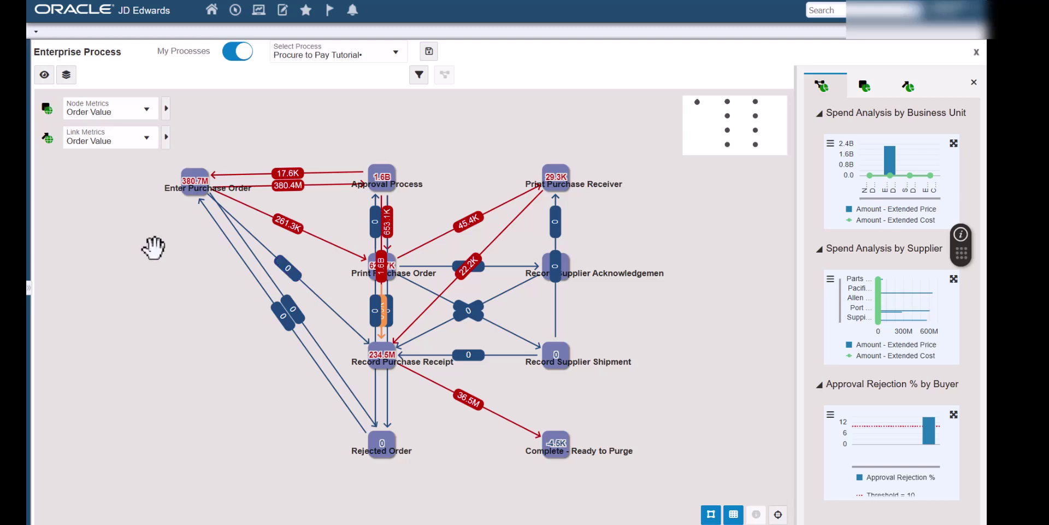
mouse_move(190, 194)
mouse_down()
mouse_move(201, 176)
mouse_move(201, 185)
mouse_up()
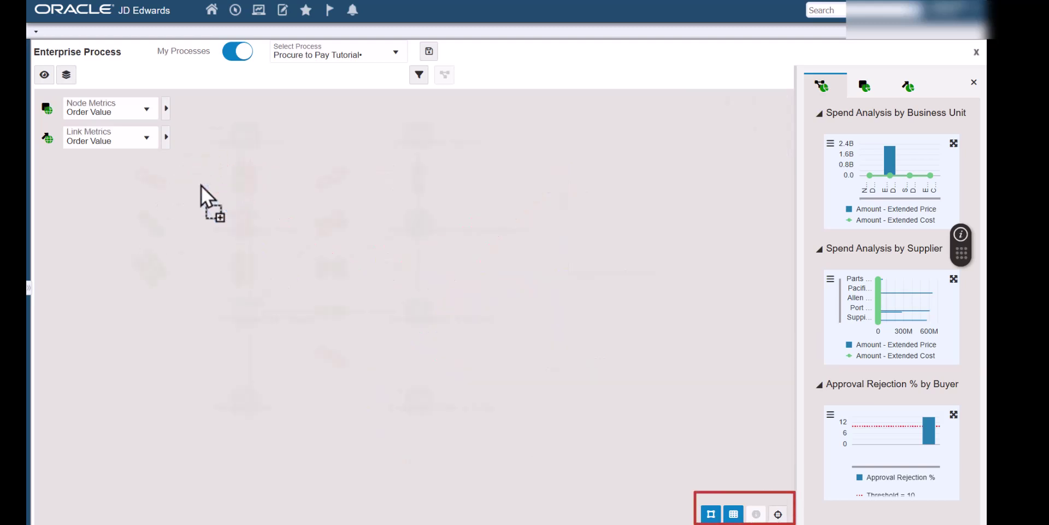
click(779, 515)
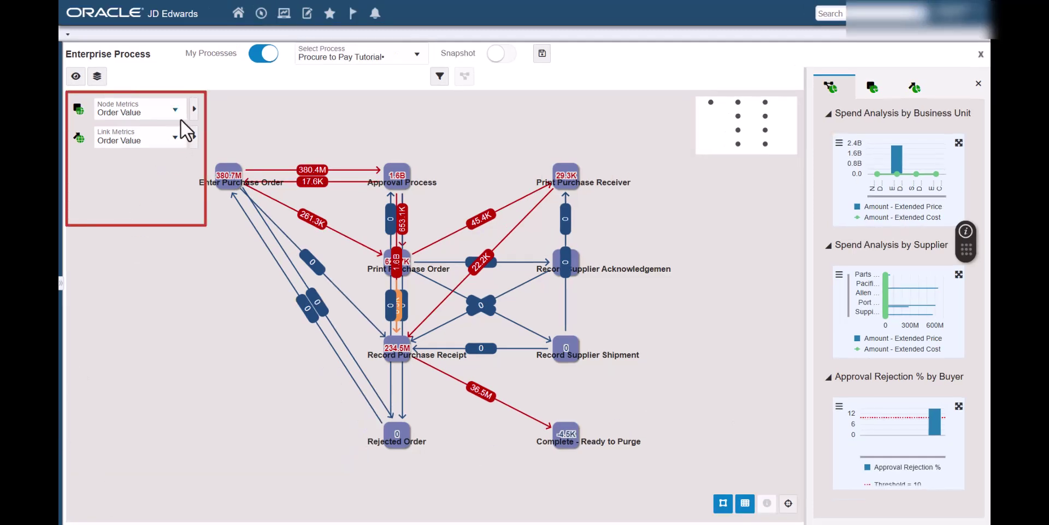
- Compare the nodes by Order Line Count and Amount - Open, and return the node metric to Order Value
click(175, 110)
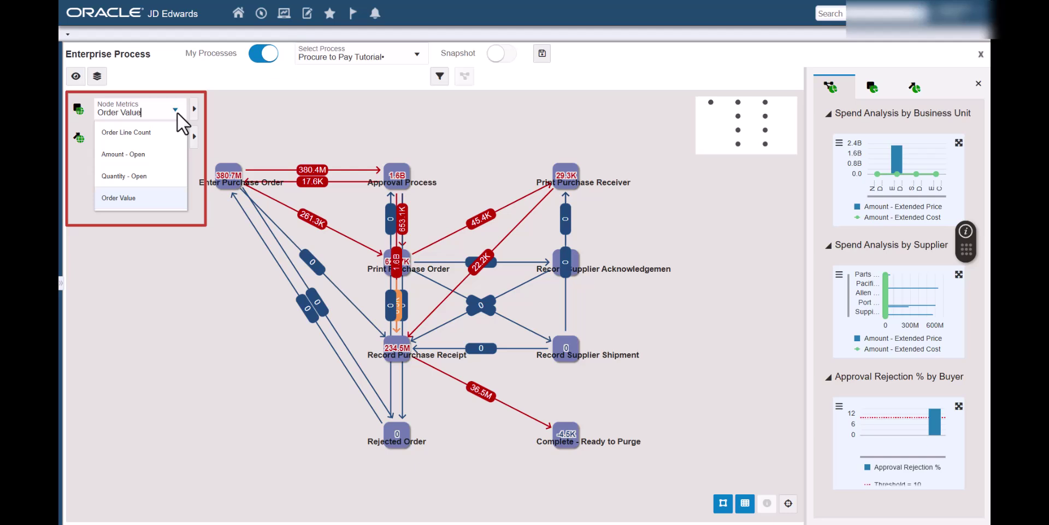
click(154, 133)
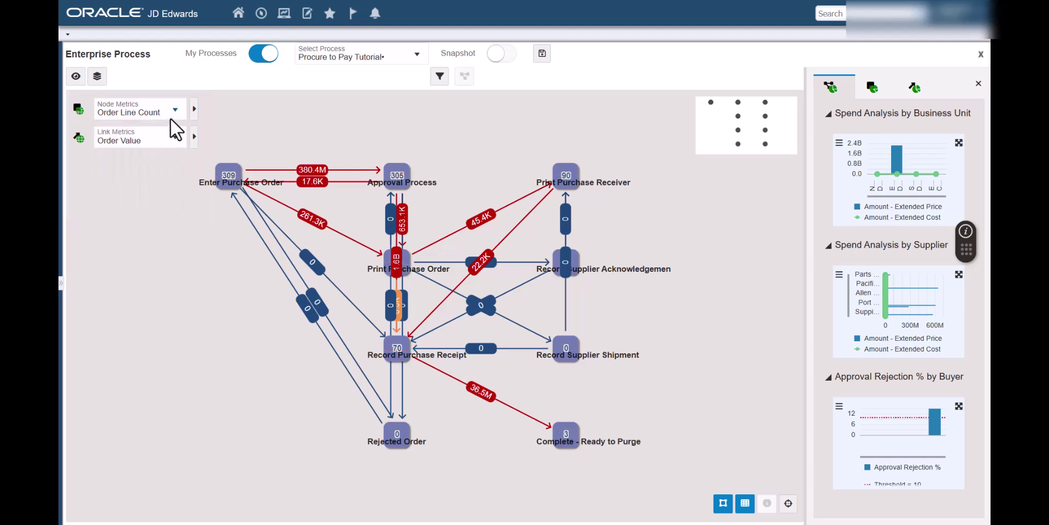
click(176, 110)
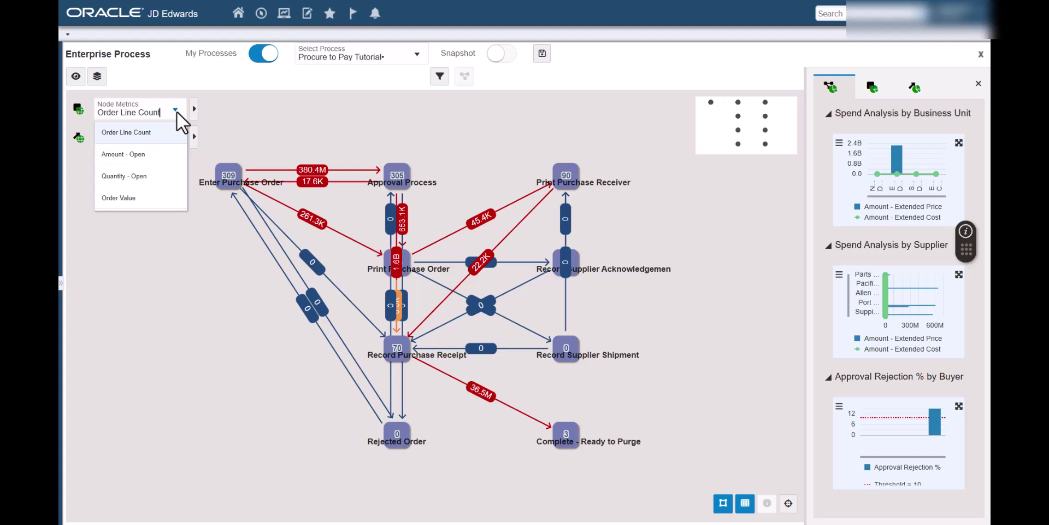
click(149, 155)
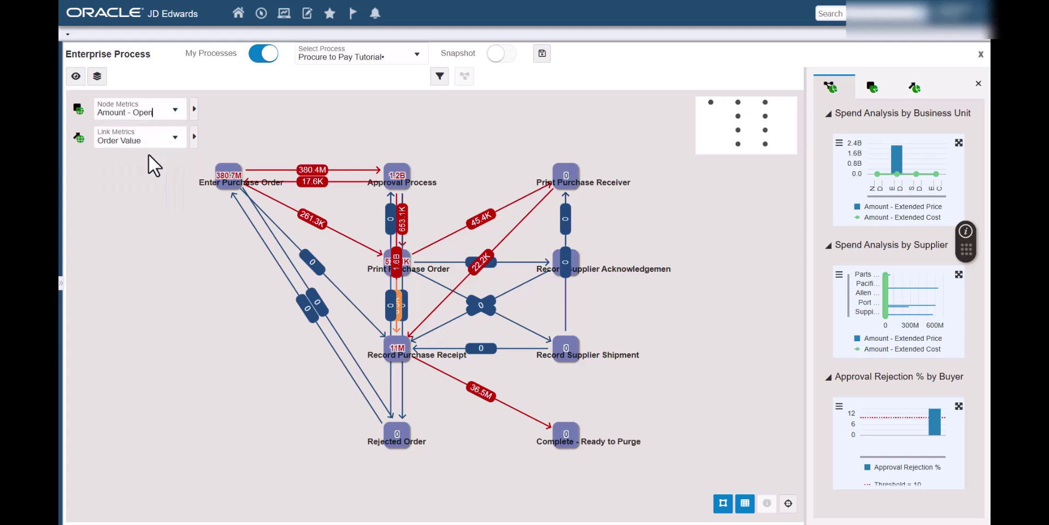
click(175, 110)
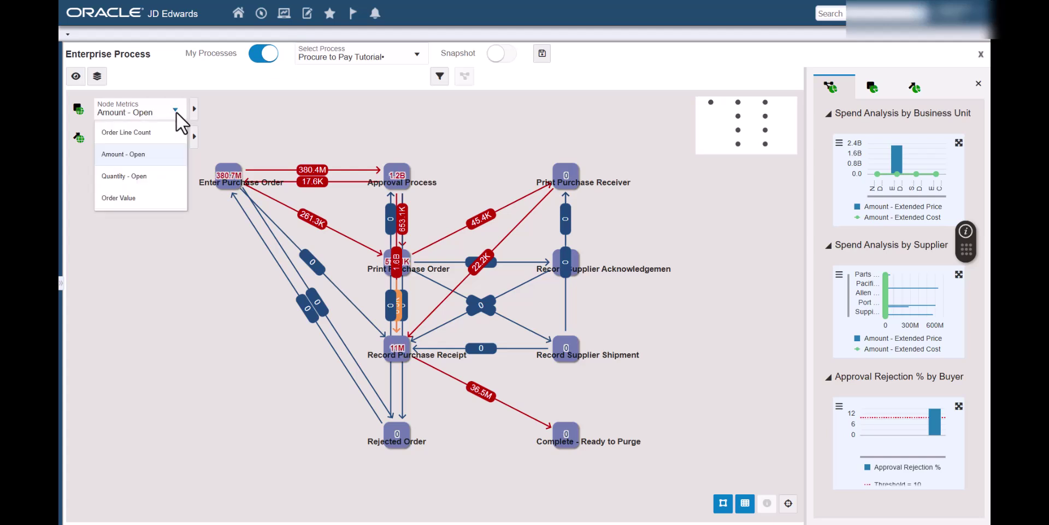
click(140, 197)
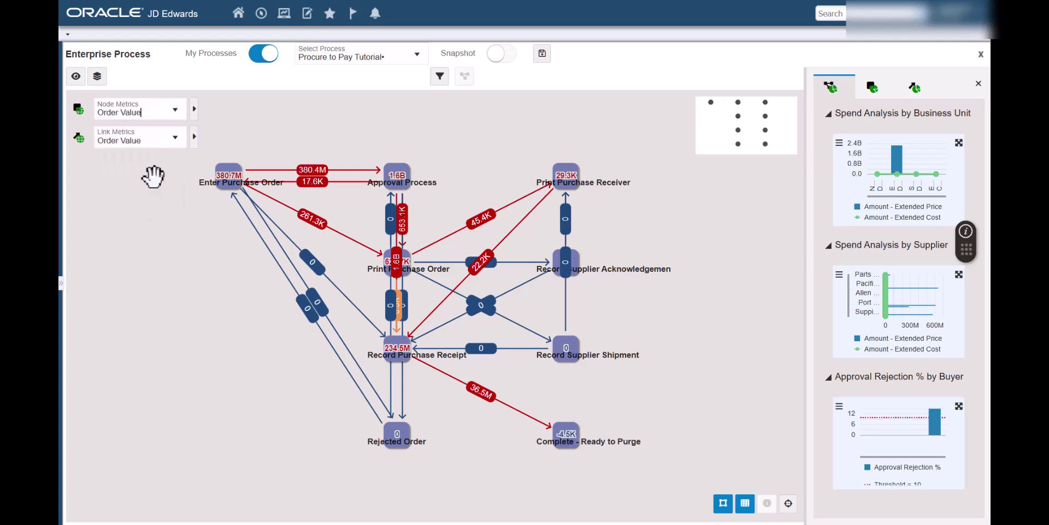
- Compare the links by Amount - Open and Quantity - Open, and return the link metric to Order Value
click(182, 142)
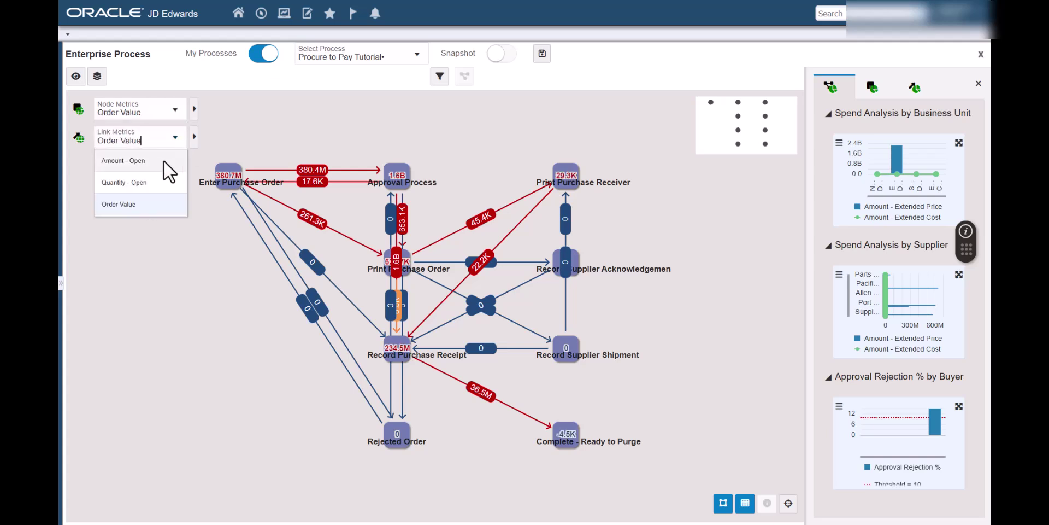
click(163, 160)
click(175, 139)
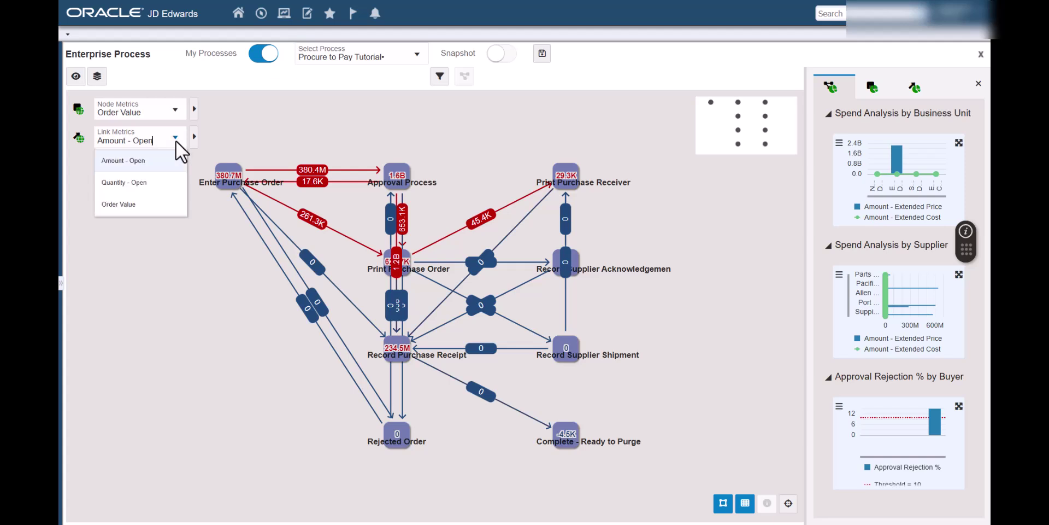
click(152, 181)
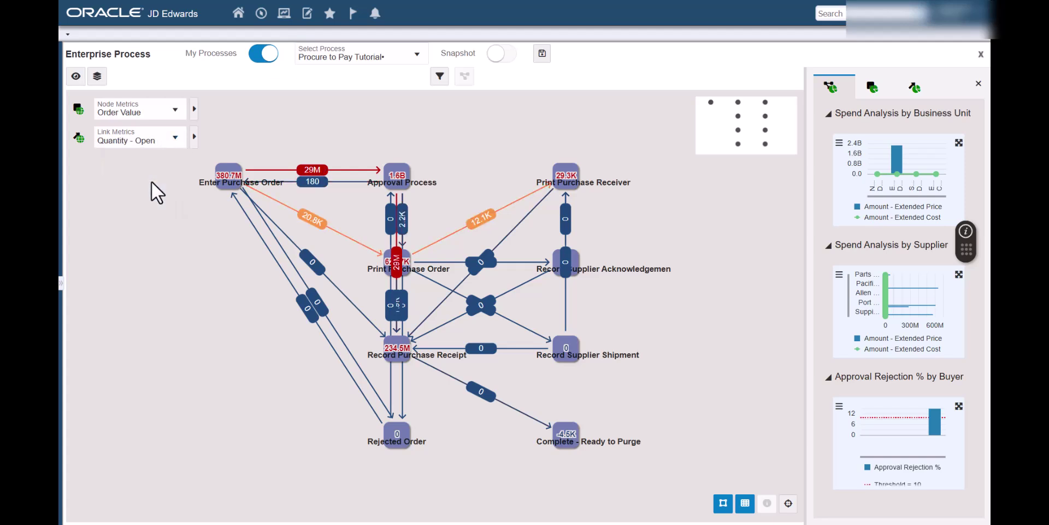
click(176, 140)
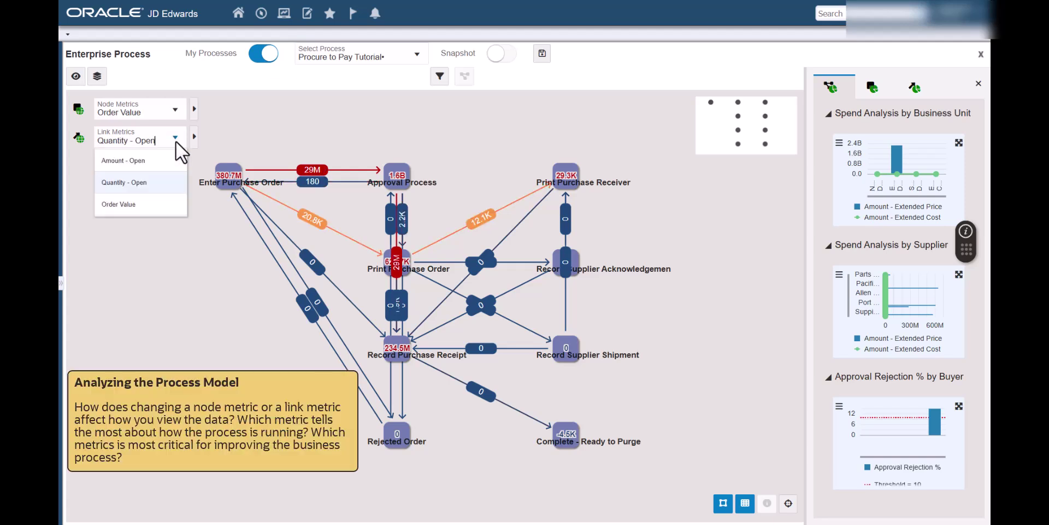
click(133, 207)
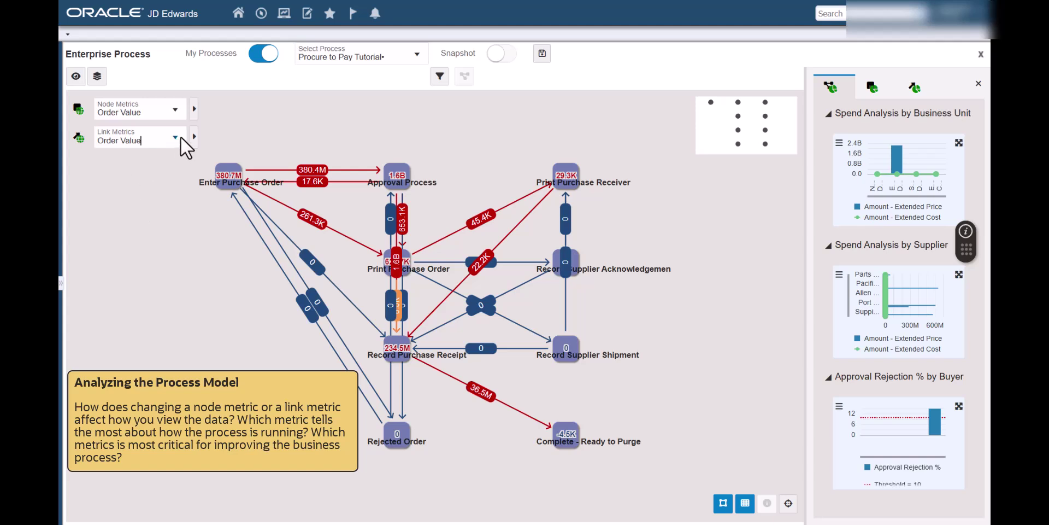
- Show the node and link metric thresholds and try reversing their direction so that high Order Value links count as good
click(193, 112)
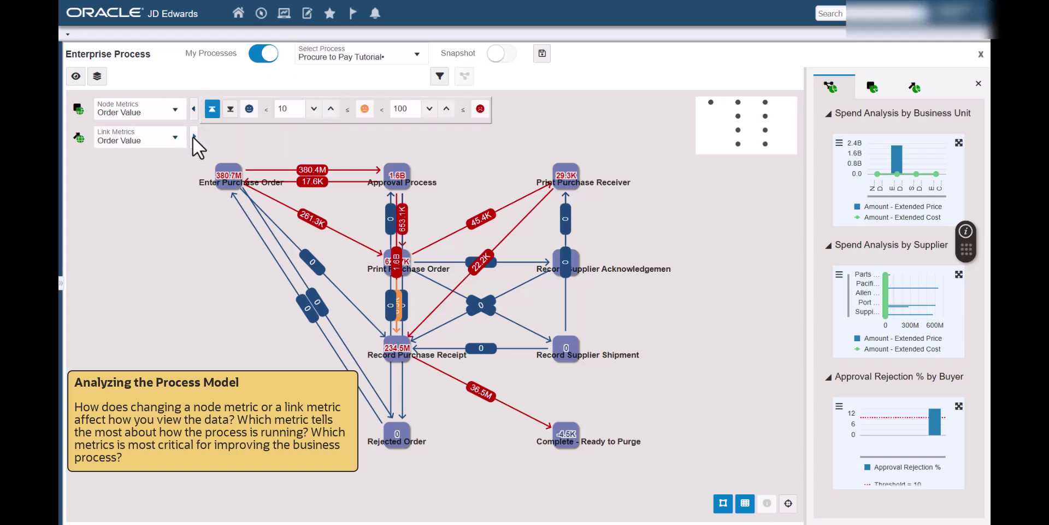
click(194, 138)
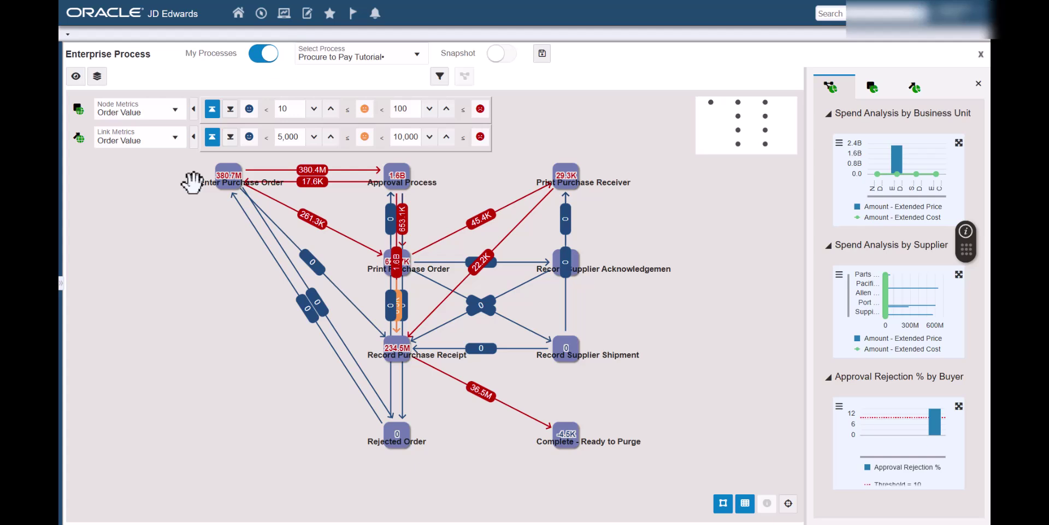
click(229, 112)
click(216, 113)
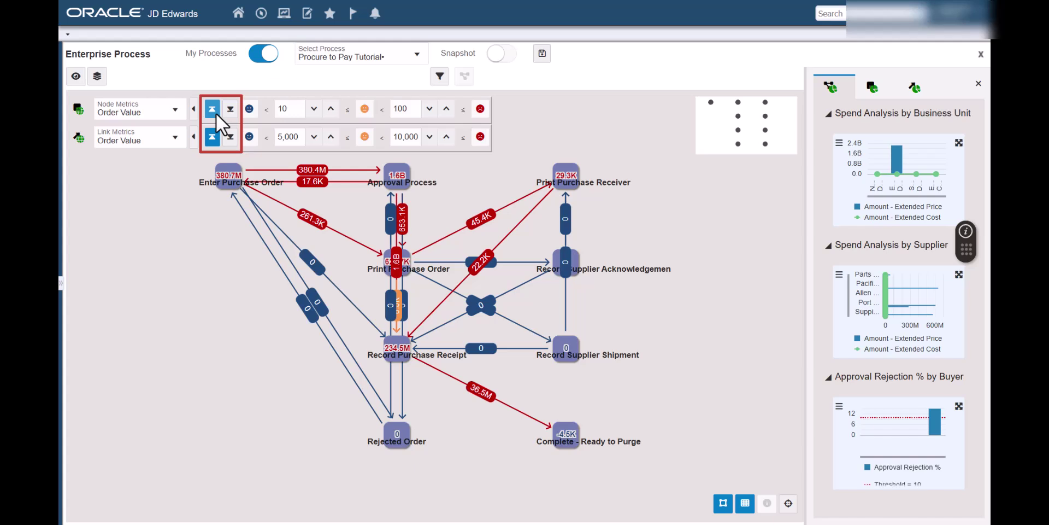
click(231, 137)
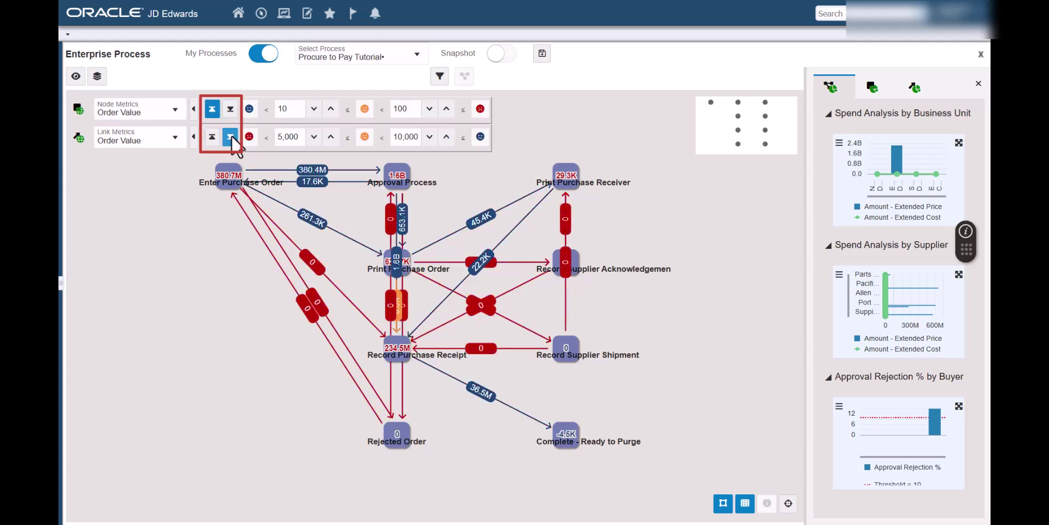
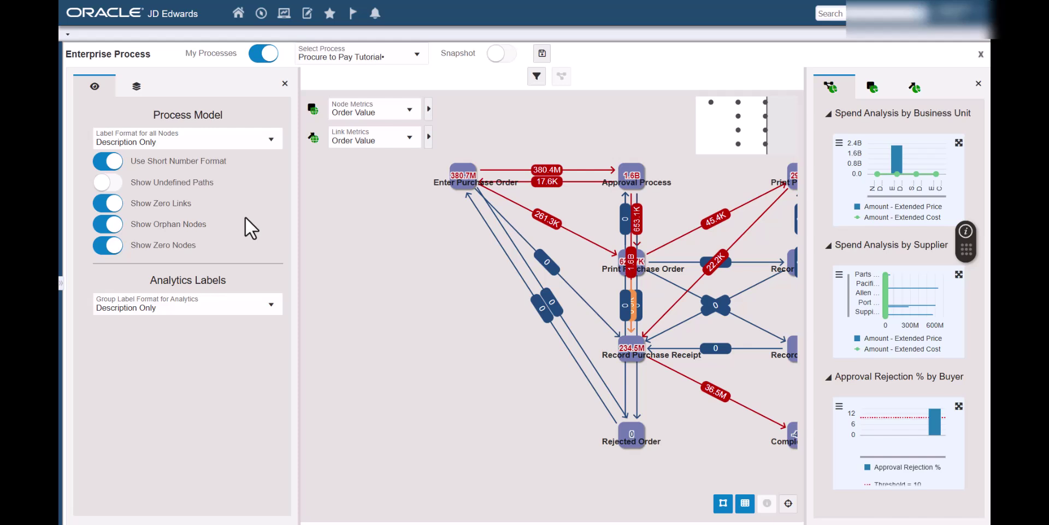
- Hide the zero links in the process model and center it on the canvas
click(107, 207)
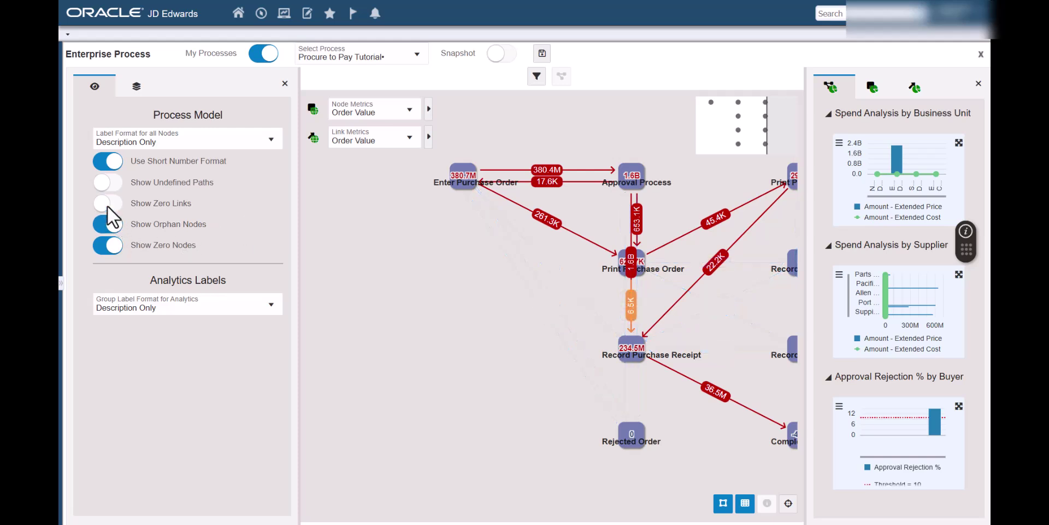
click(788, 503)
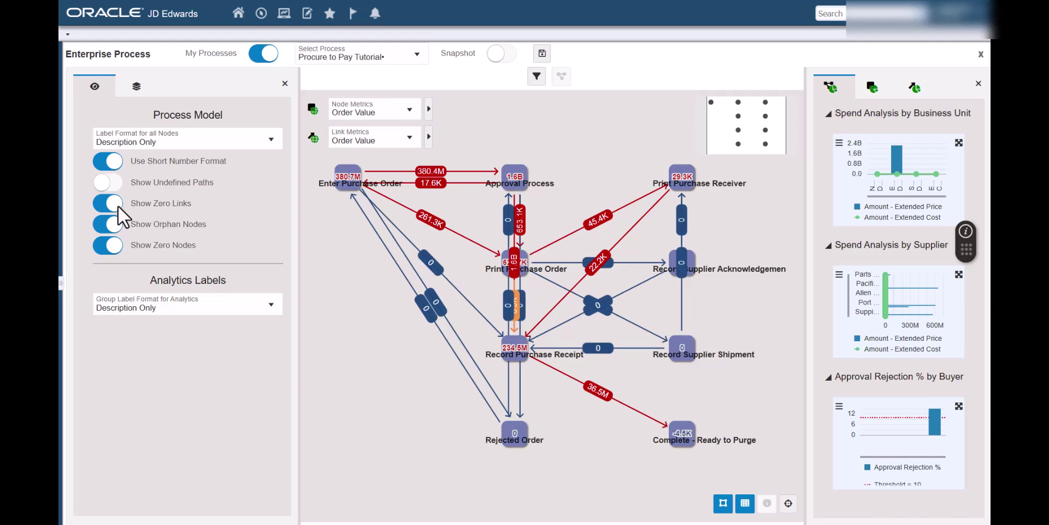
- Group the process model view by Order Date and review the grouping intervals, keeping Year
click(137, 96)
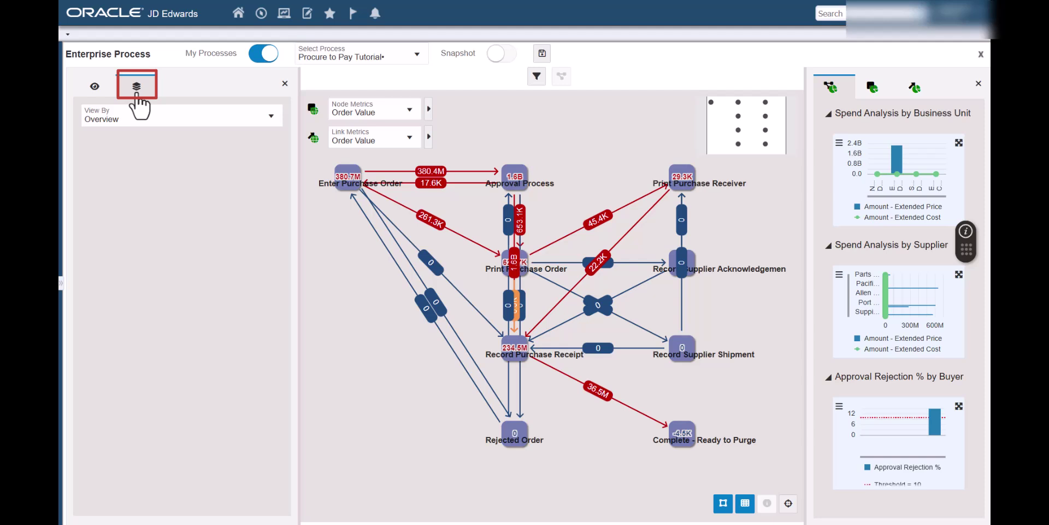
click(270, 117)
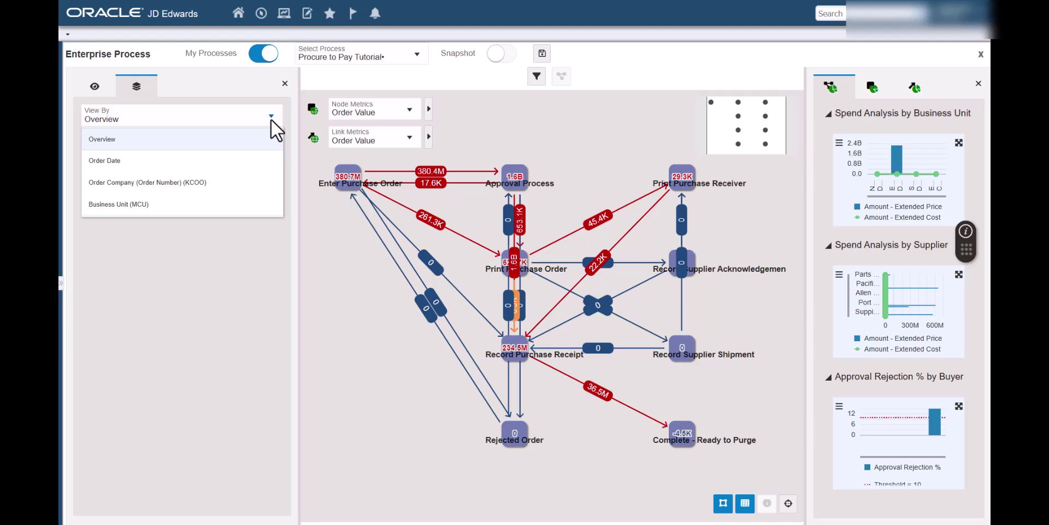
click(205, 162)
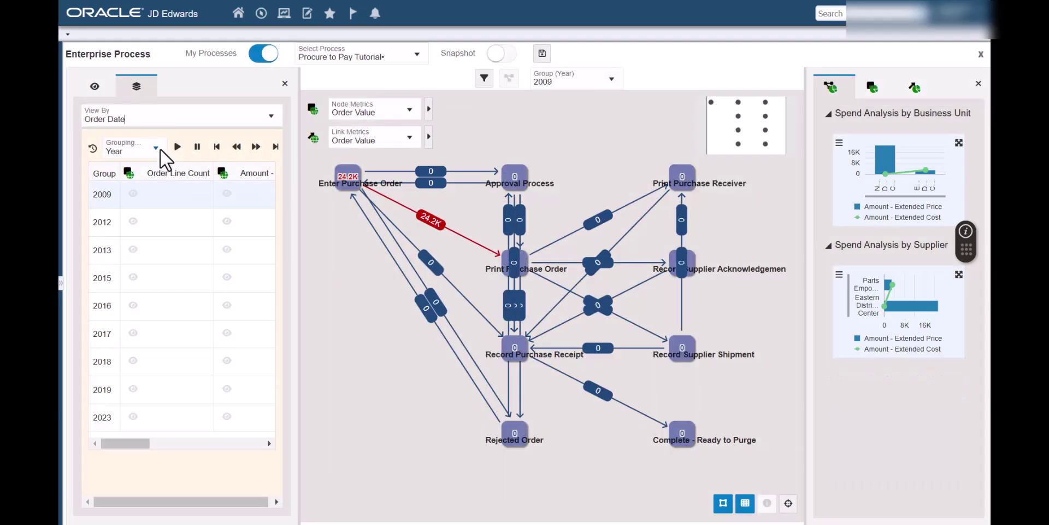
click(156, 147)
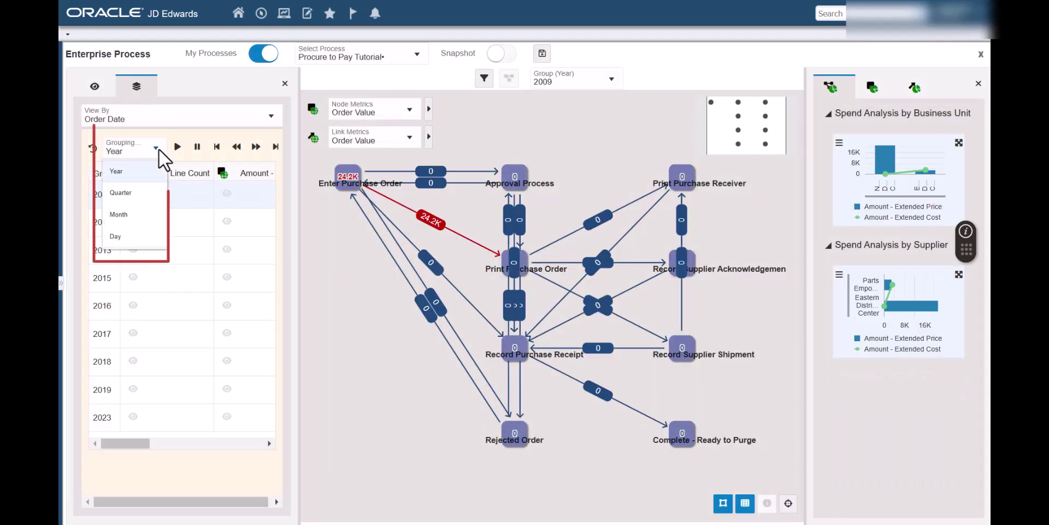
click(158, 148)
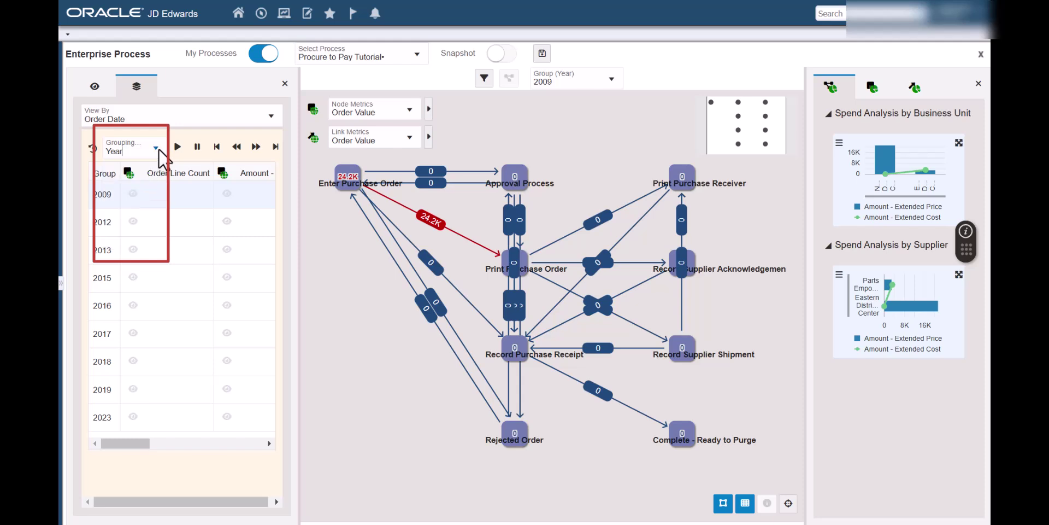
- Review the years available as groups and step the process model forward to the 2016 group
click(609, 80)
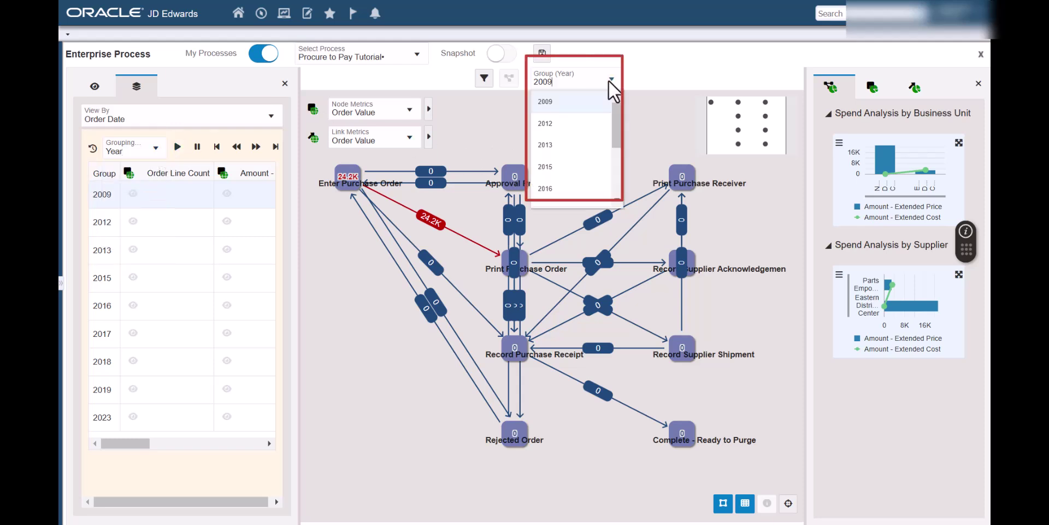
click(608, 80)
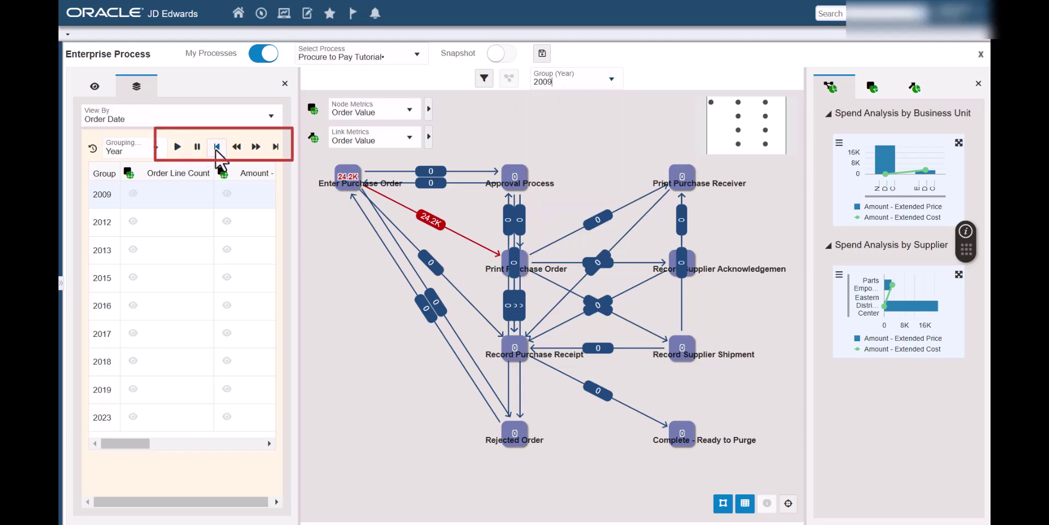
click(257, 147)
click(257, 146)
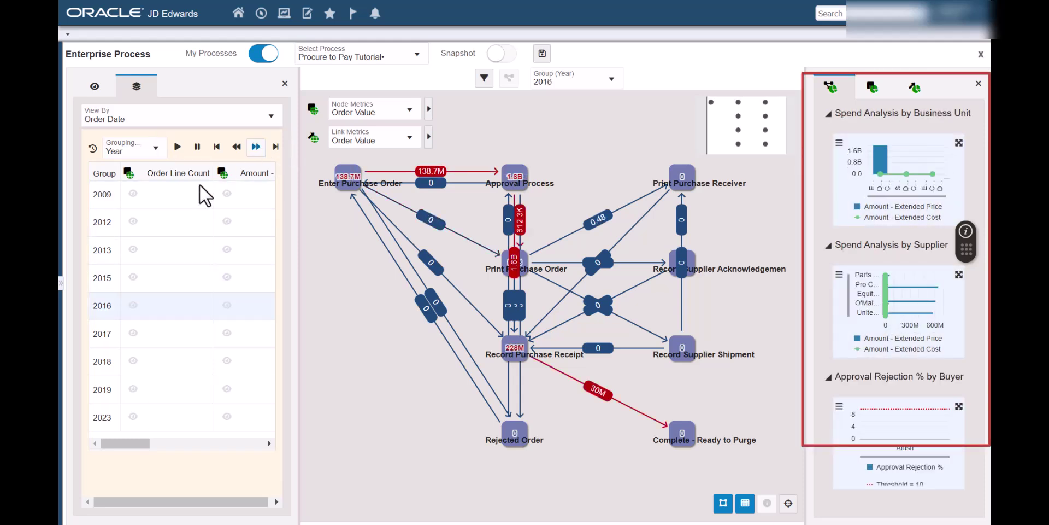
- Show Order Line Count on the nodes for the 2012 group and step the process model forward through the years to 2023
click(136, 221)
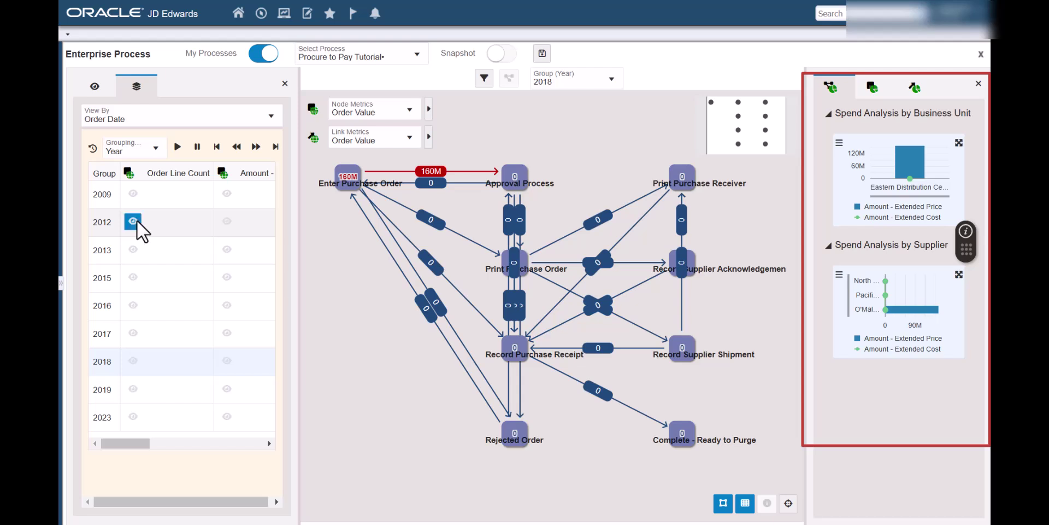
click(255, 146)
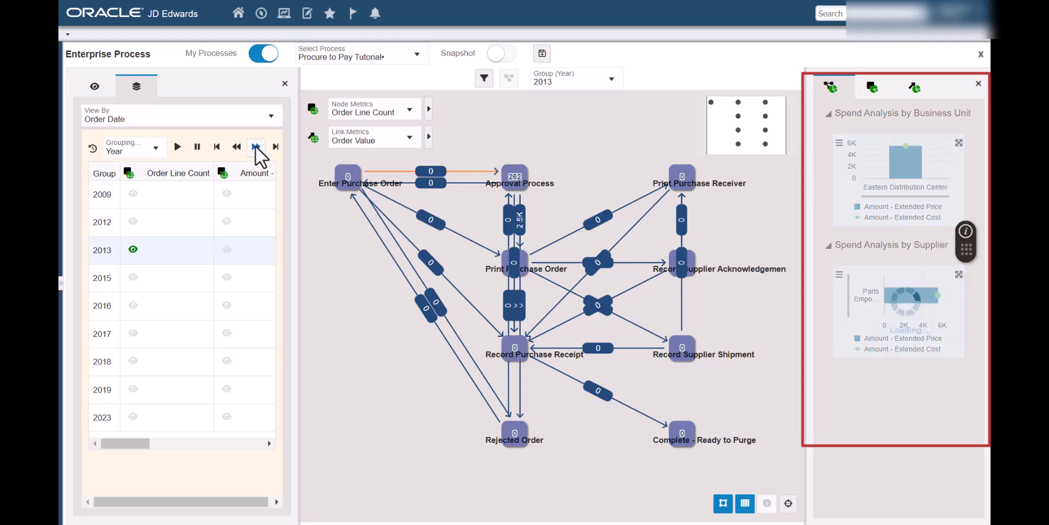
click(255, 146)
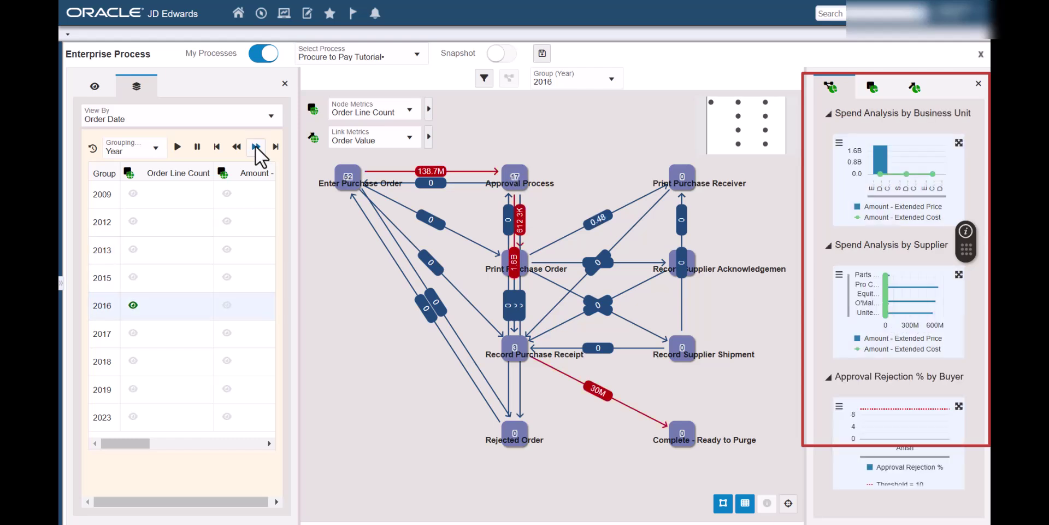
click(255, 147)
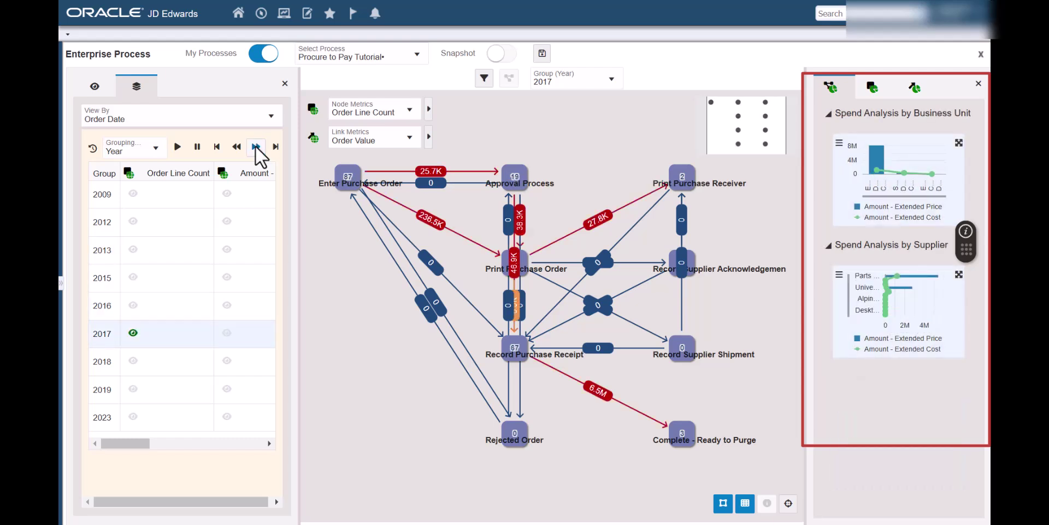
click(254, 145)
click(178, 151)
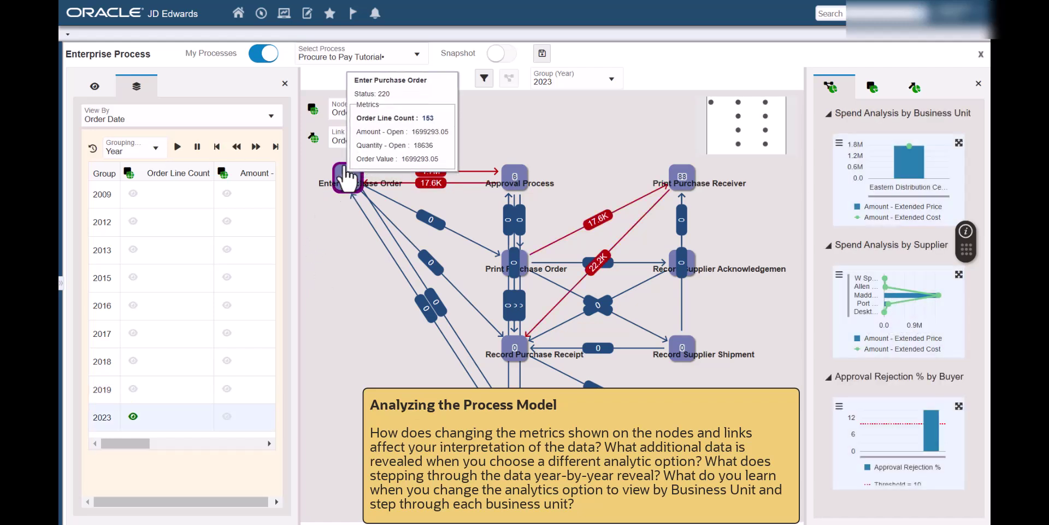
- Set the node metric to Order Value and return the process model view to Overview, hiding the view options
click(408, 109)
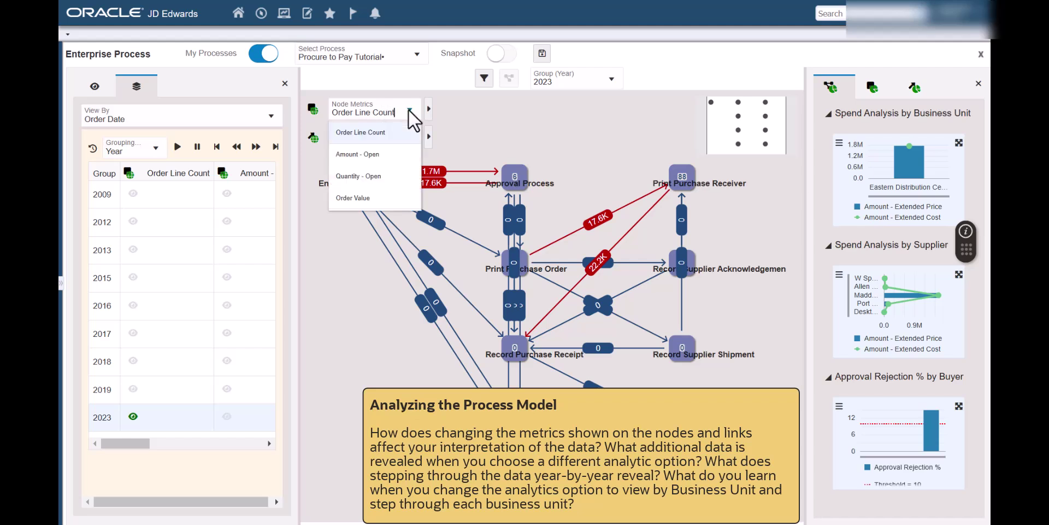
click(369, 195)
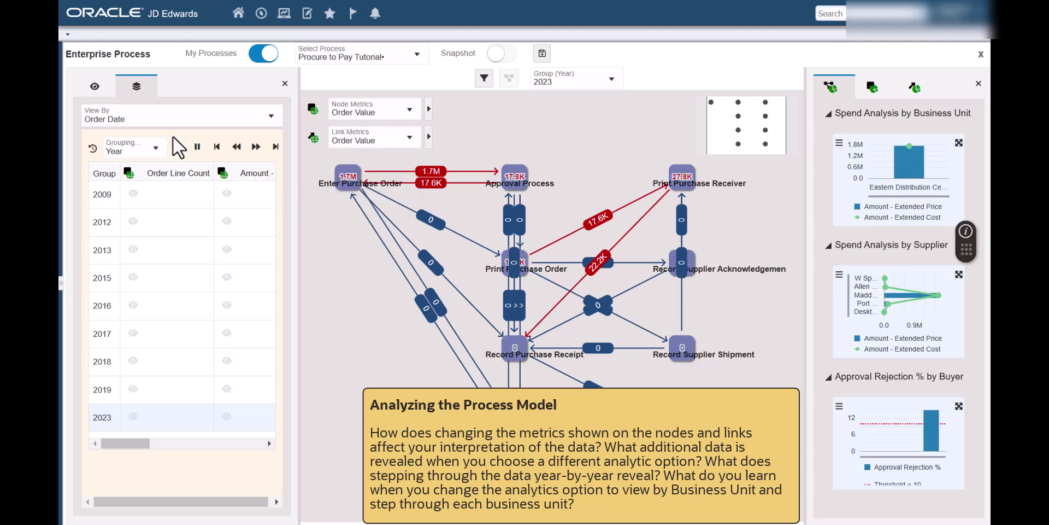
click(159, 117)
click(243, 136)
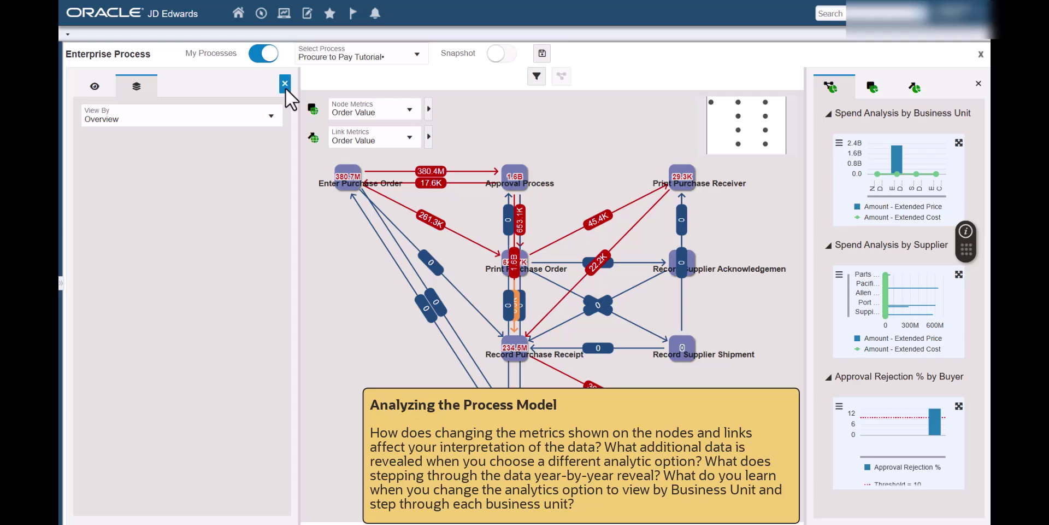
click(285, 86)
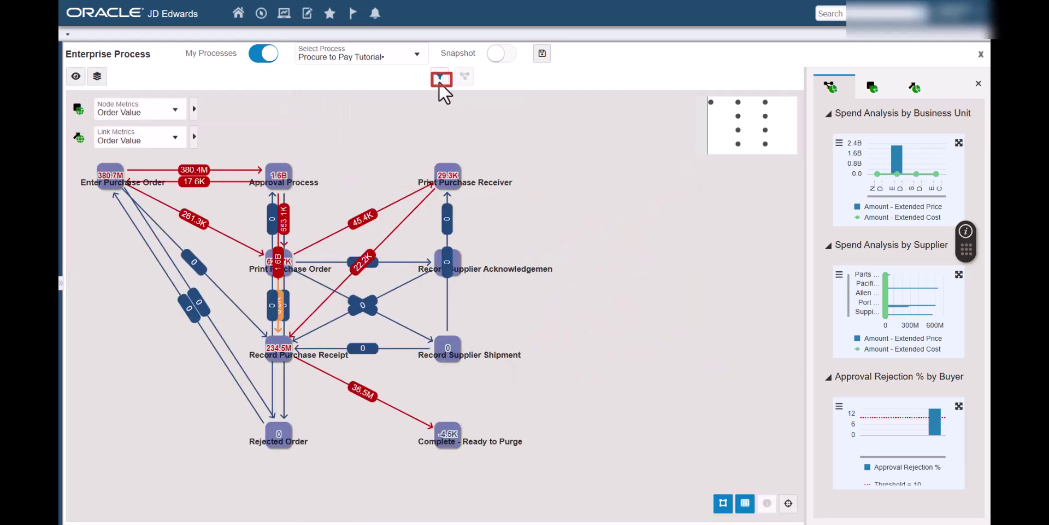
- Override the Order Date filter to start at 01/01/2023, refresh the data and center the process model
click(440, 80)
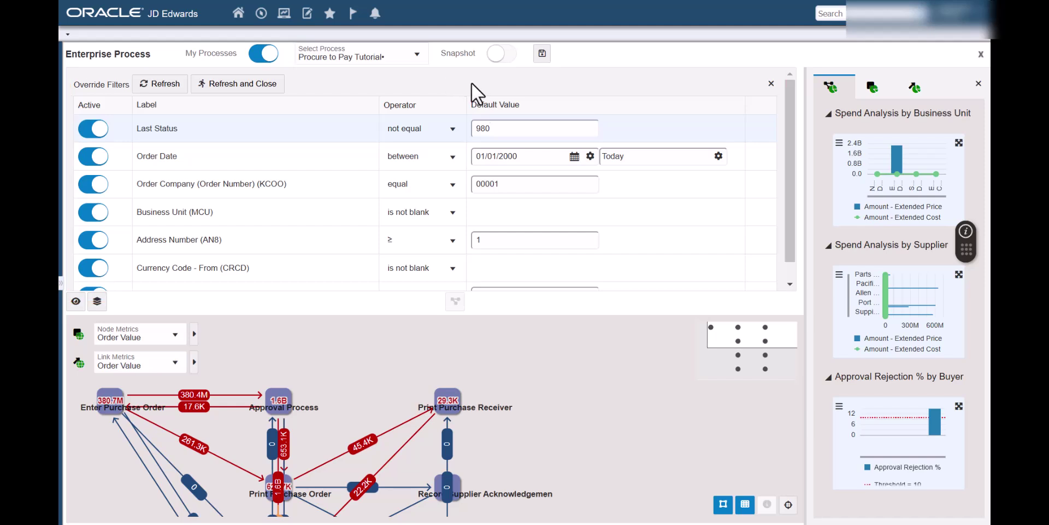
click(523, 156)
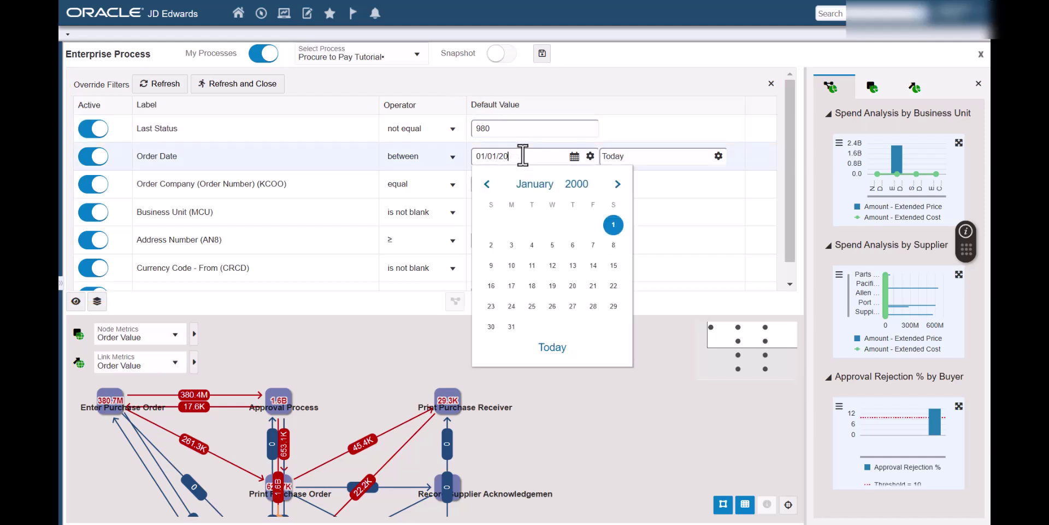
text(23)
click(663, 351)
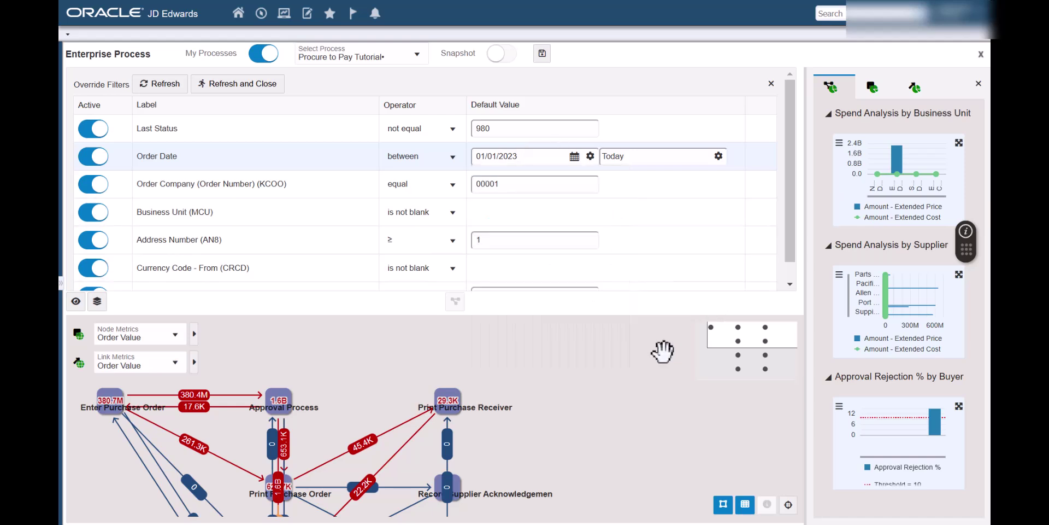
click(164, 84)
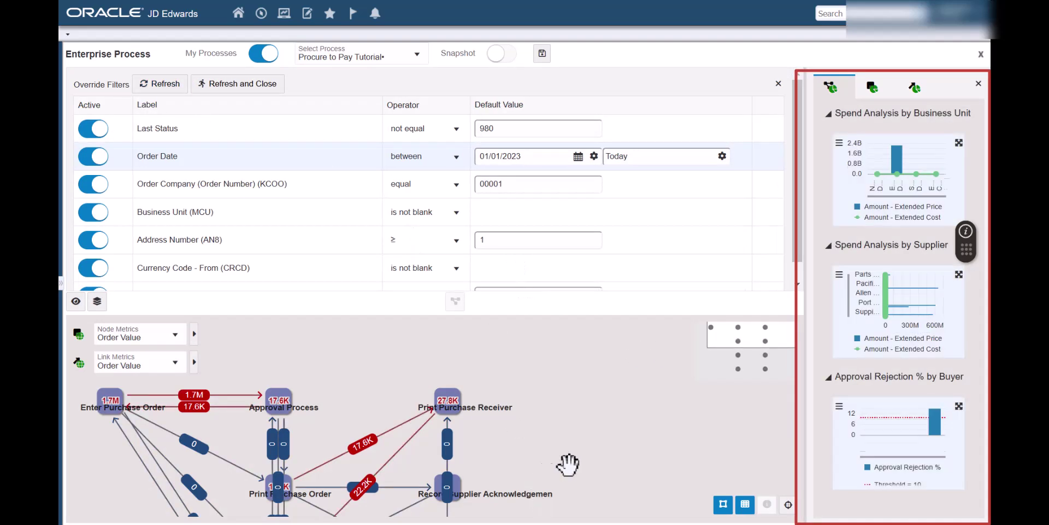
click(788, 504)
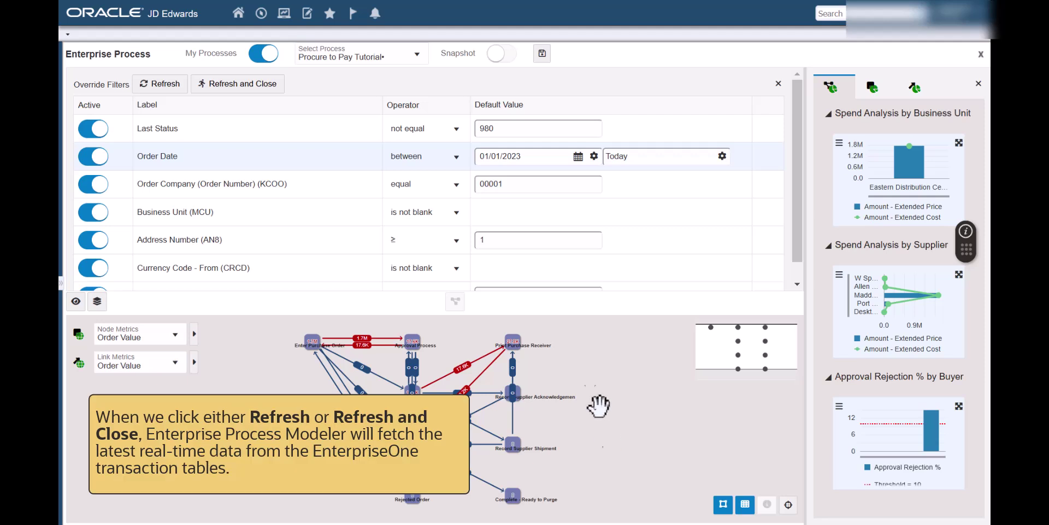
- Set the start of the Order Date filter back to 01/01/2000, refresh the data and close the filters
click(530, 158)
key(BackSpace)
key(BackSpace)
text(00)
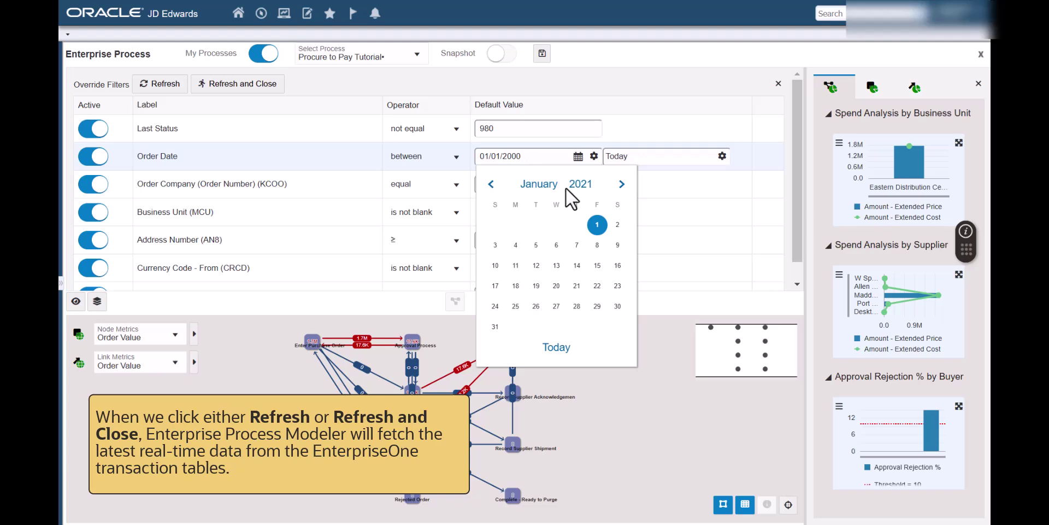
click(239, 84)
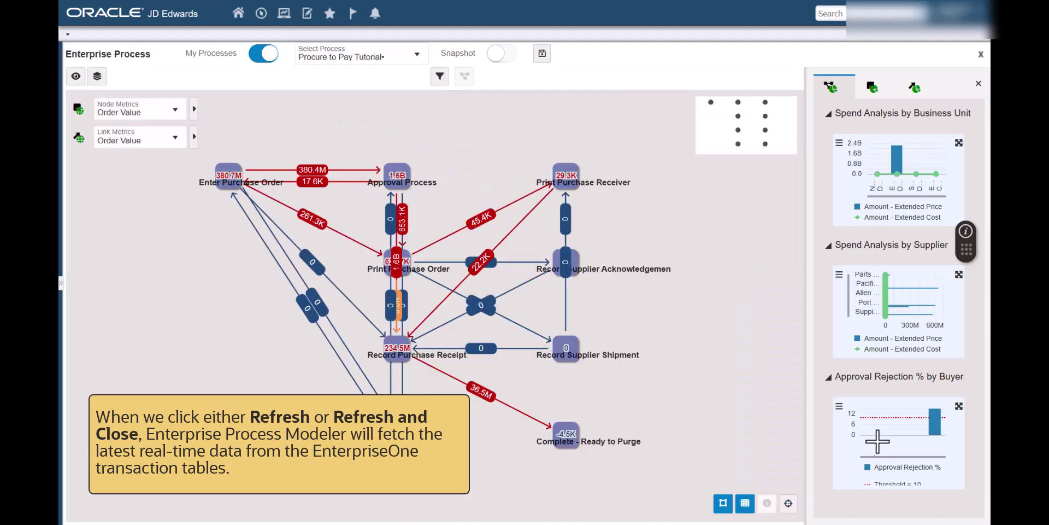
- Widen the context analytics area and enlarge the Spend Analysis by Business Unit chart
drag(804, 358, 722, 379)
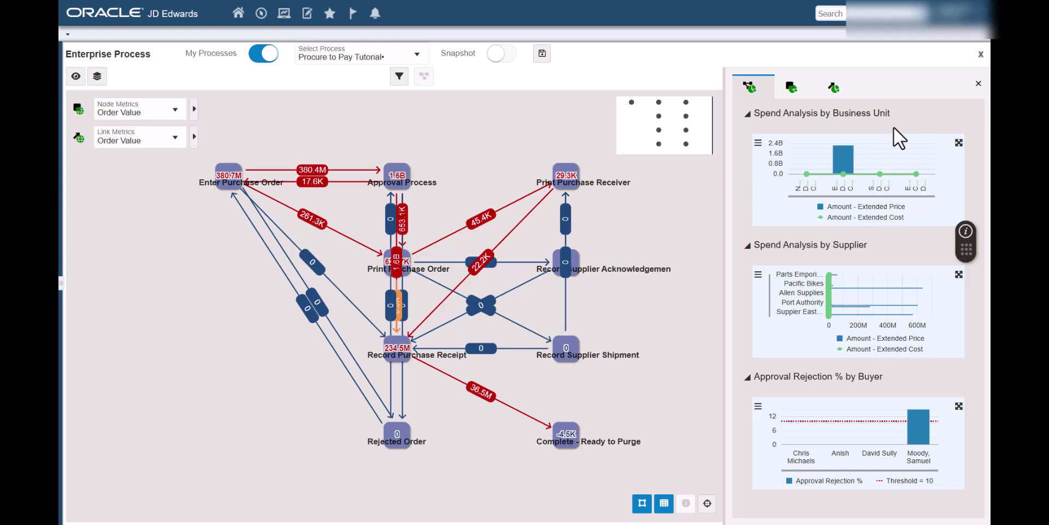
mouse_move(917, 173)
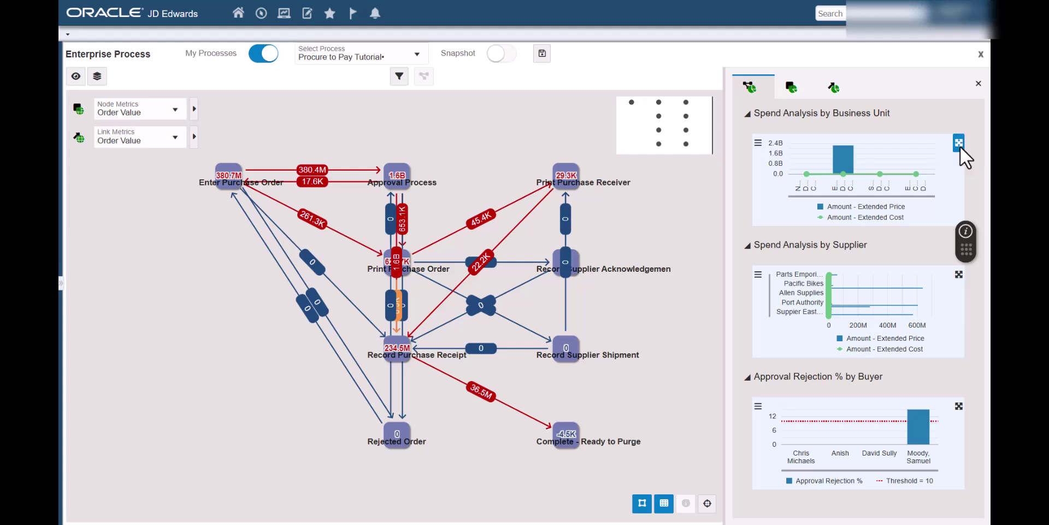
click(960, 147)
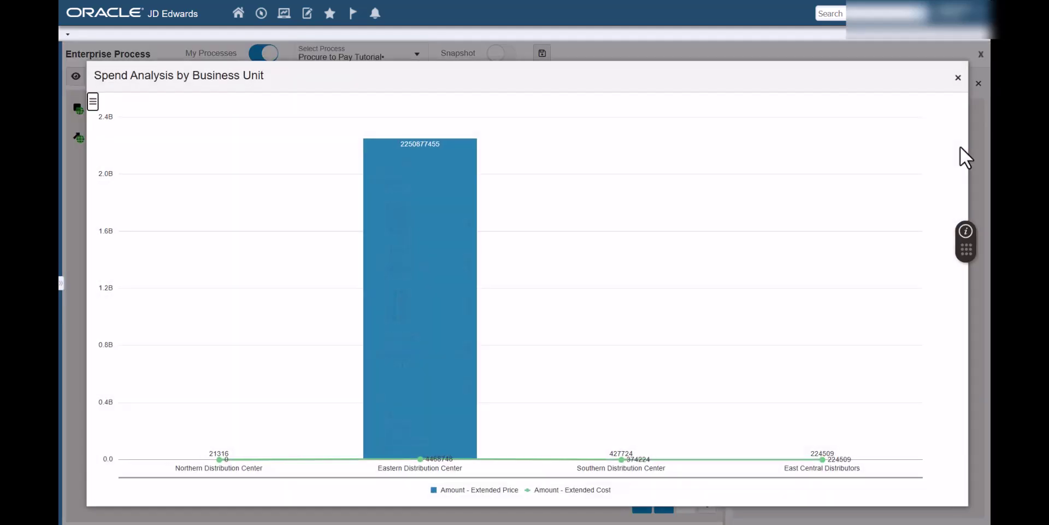
- Try the Horizontal orientation and the Never number value display in the options of the enlarged chart
click(95, 107)
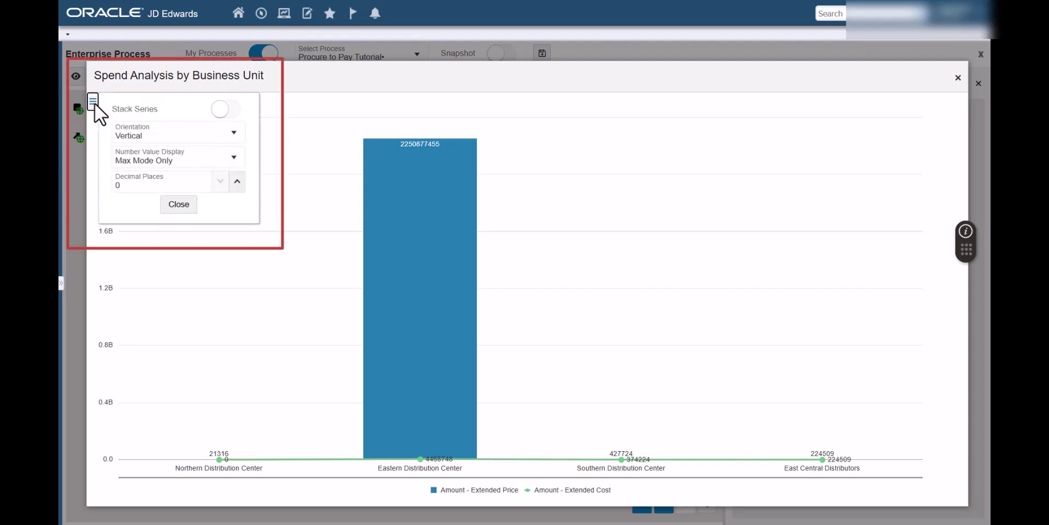
click(236, 133)
click(198, 176)
click(219, 166)
click(208, 176)
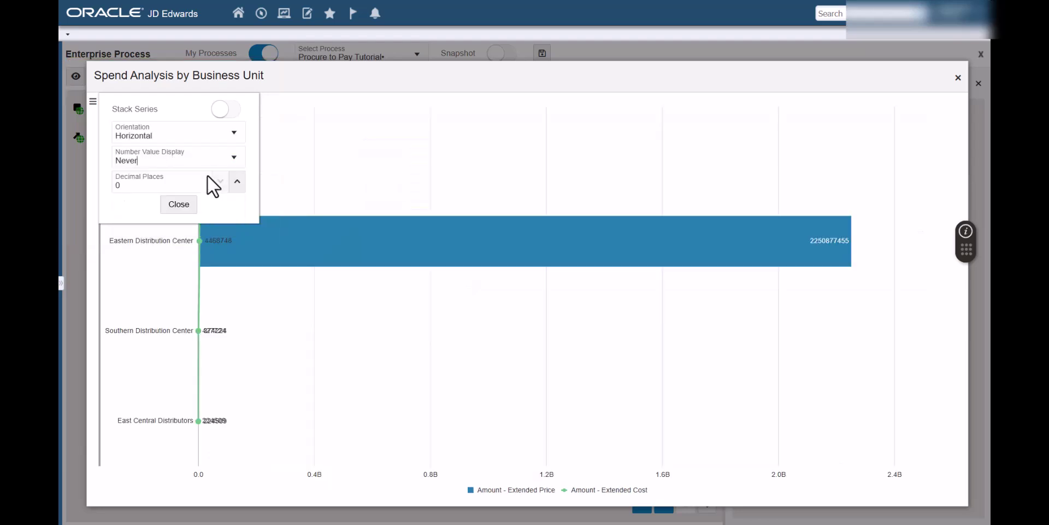
click(236, 158)
click(190, 201)
- Toggle series stacking on and off, set the chart orientation back to Vertical and close the enlarged chart
click(227, 109)
click(227, 110)
click(232, 131)
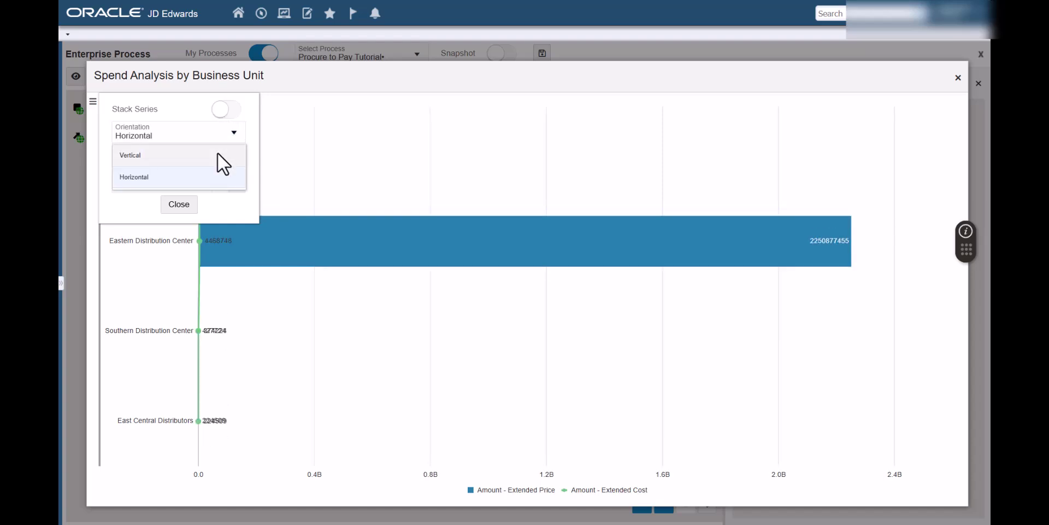
click(218, 153)
click(191, 203)
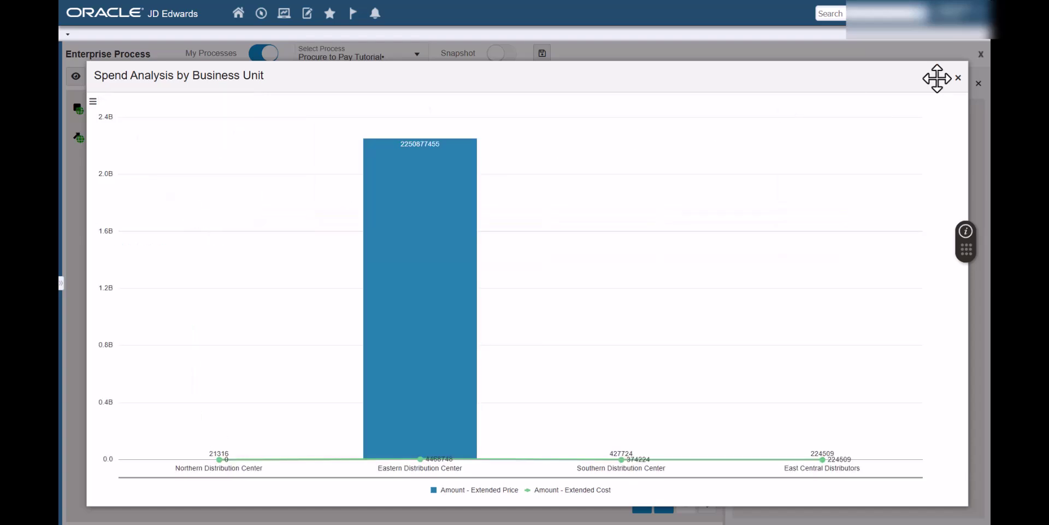
click(958, 78)
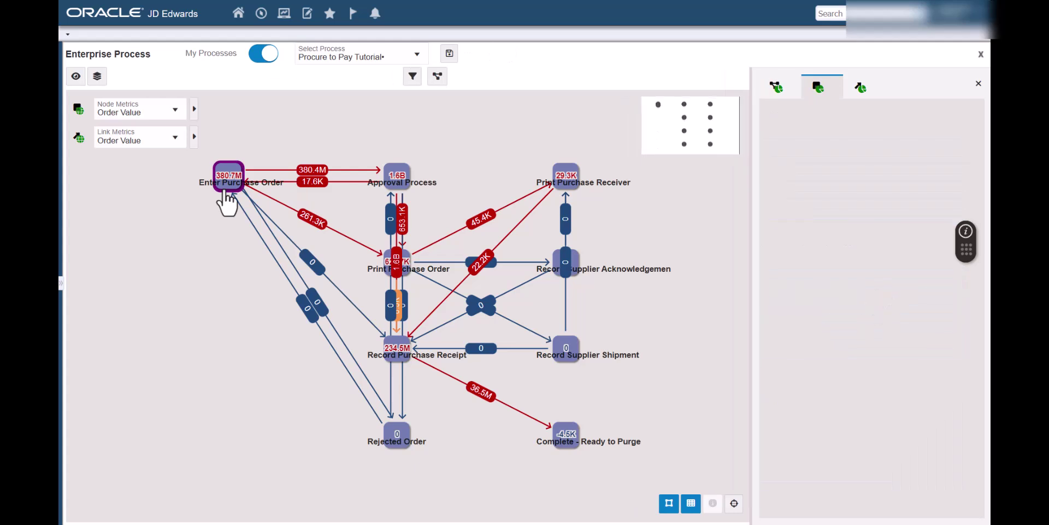
- Examine the analytics for the Enter Purchase Order node and its link to Approval Process, returning to the process context
click(225, 191)
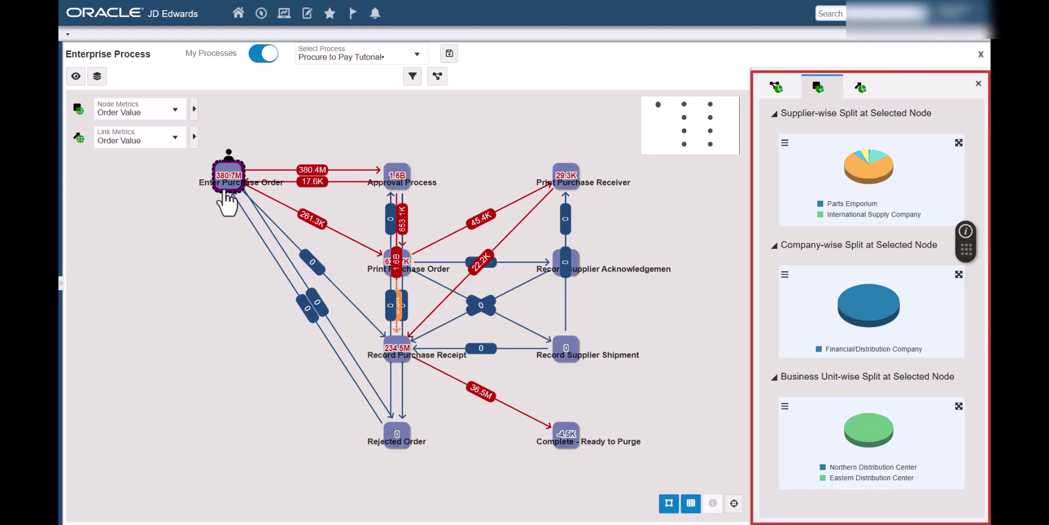
click(310, 173)
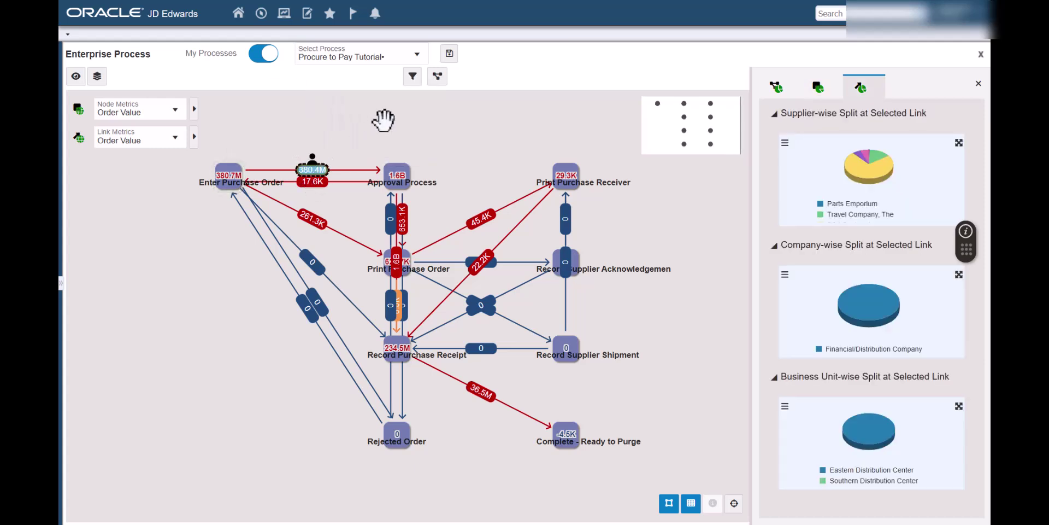
click(437, 82)
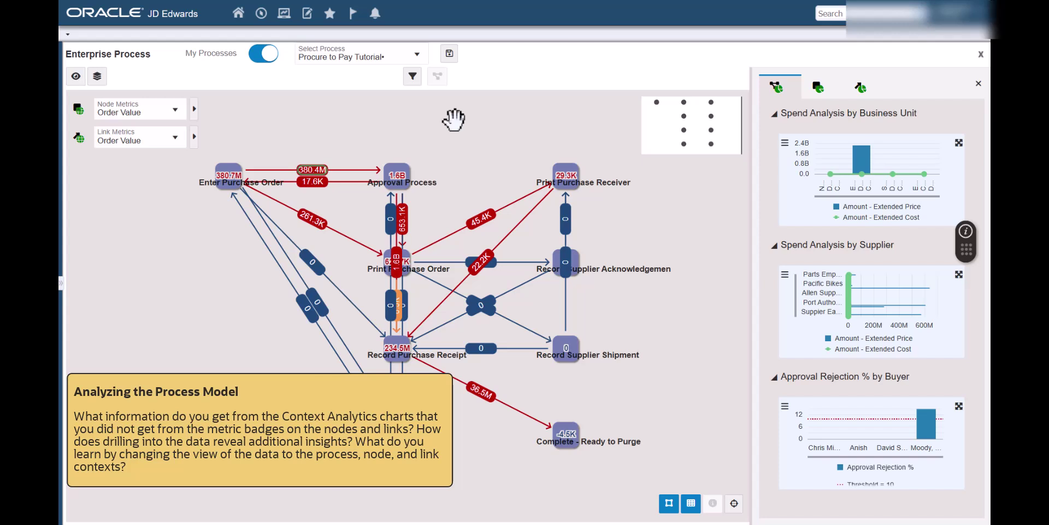
- Override the Order Date filter to run from 01/01/2023 to 12/31/2023, refresh the data and close the filters
click(413, 76)
double_click(484, 156)
text(2023)
click(620, 157)
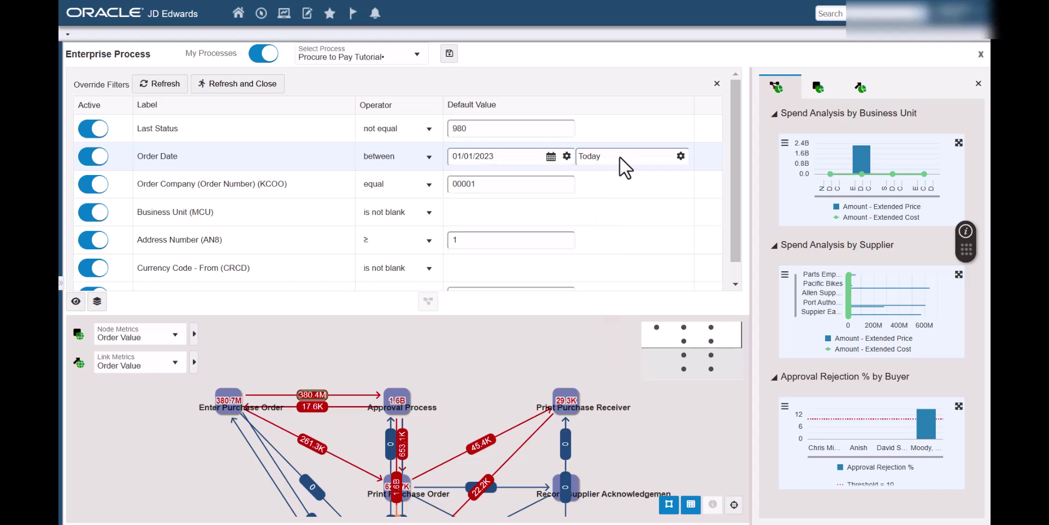
click(680, 155)
triple_click(544, 156)
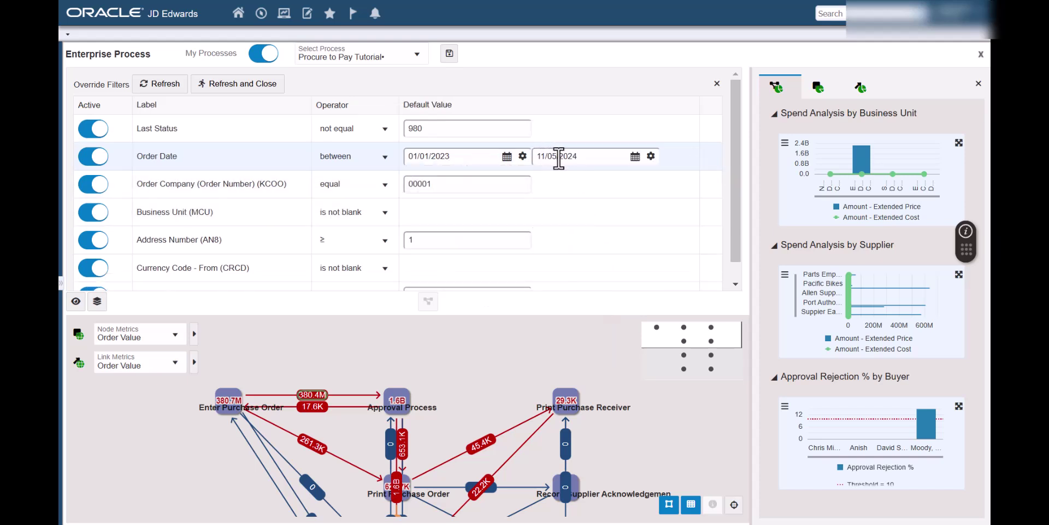
text(12/31/2023)
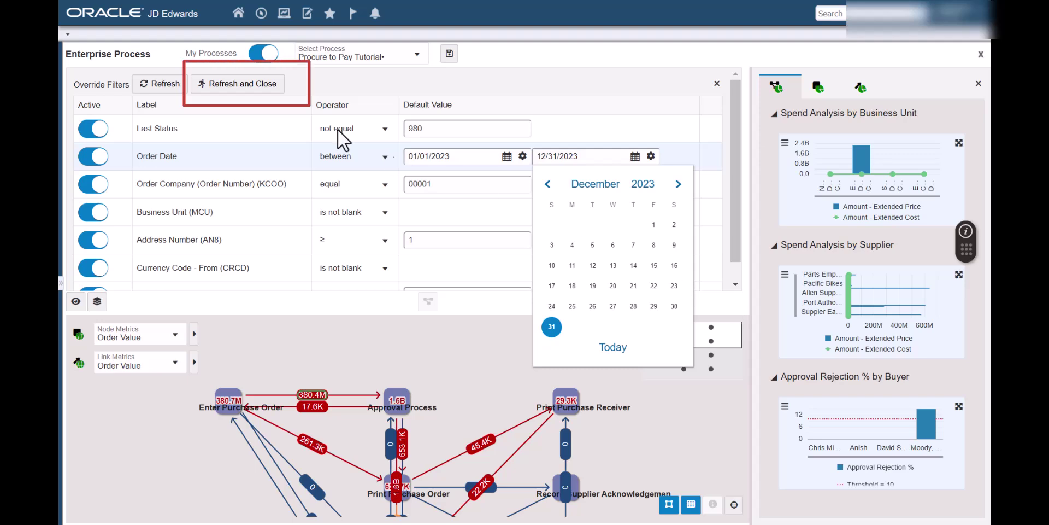
click(241, 84)
- Group the process model view by Business Unit (MCU) and hide the view options
click(98, 79)
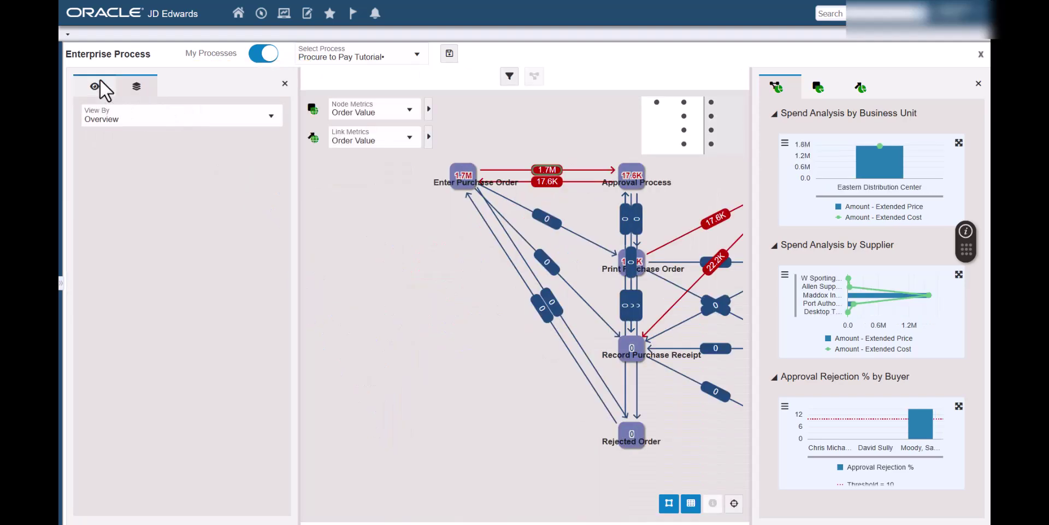
click(129, 113)
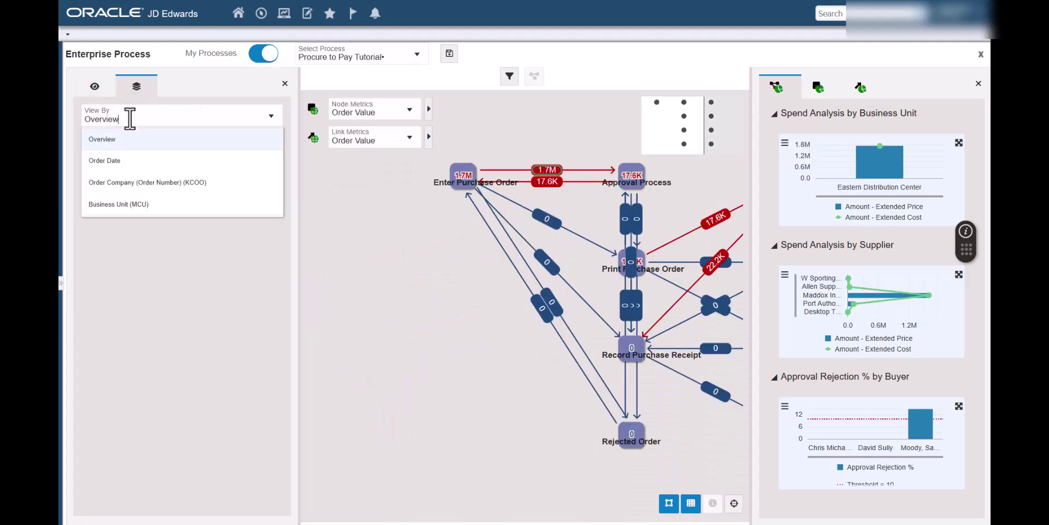
click(133, 197)
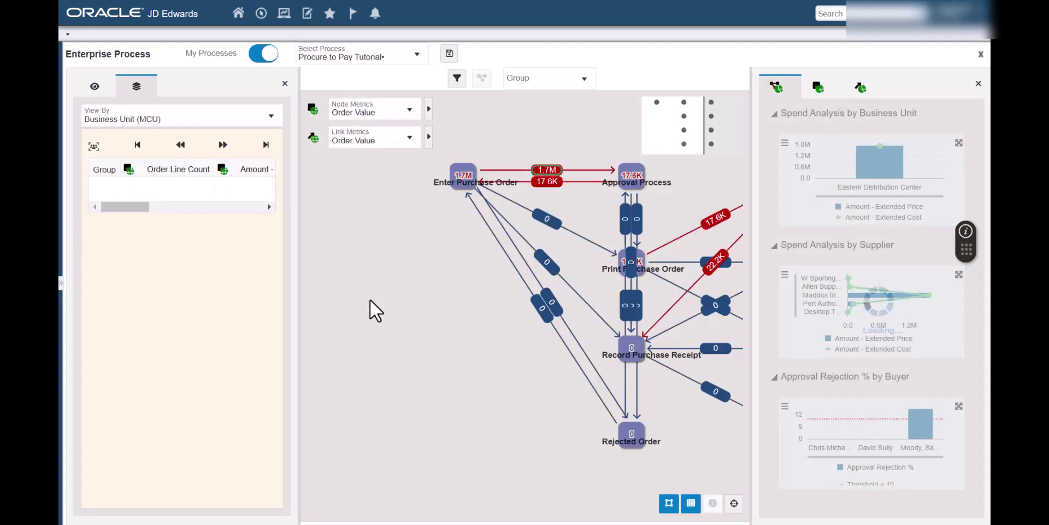
click(285, 84)
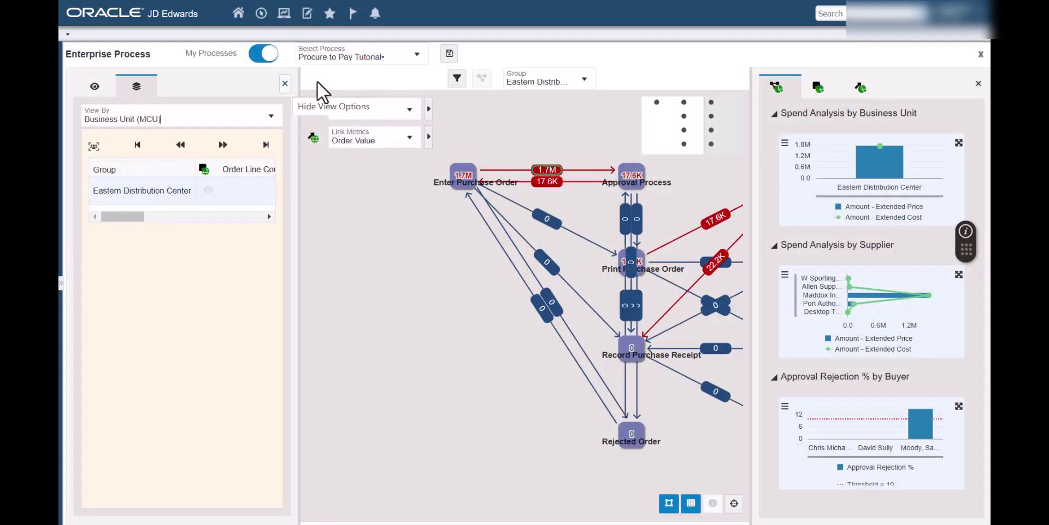
- Save the current process view as a snapshot named 2023 By Business Unit, and return from the snapshot to the live process data
click(448, 54)
text(2023 By Business Unit)
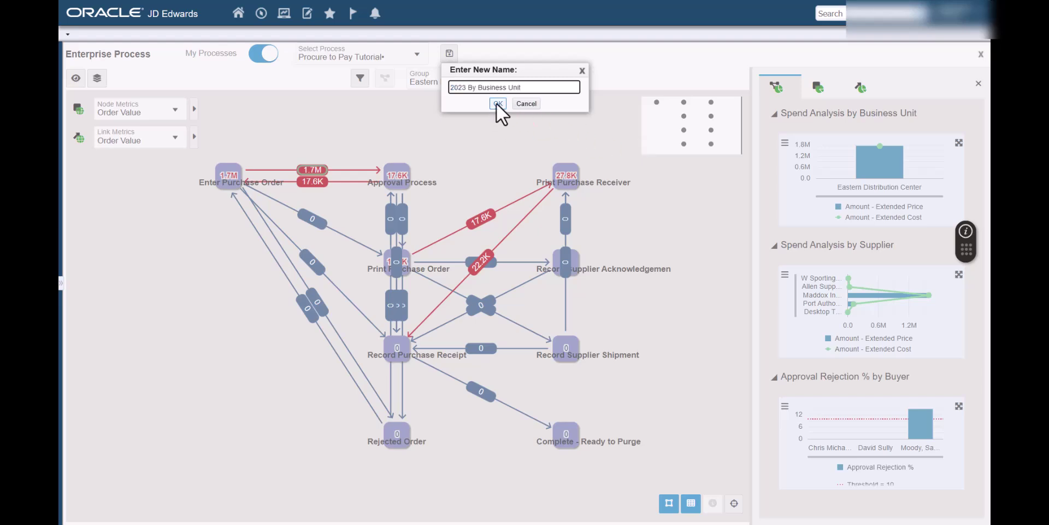
click(497, 104)
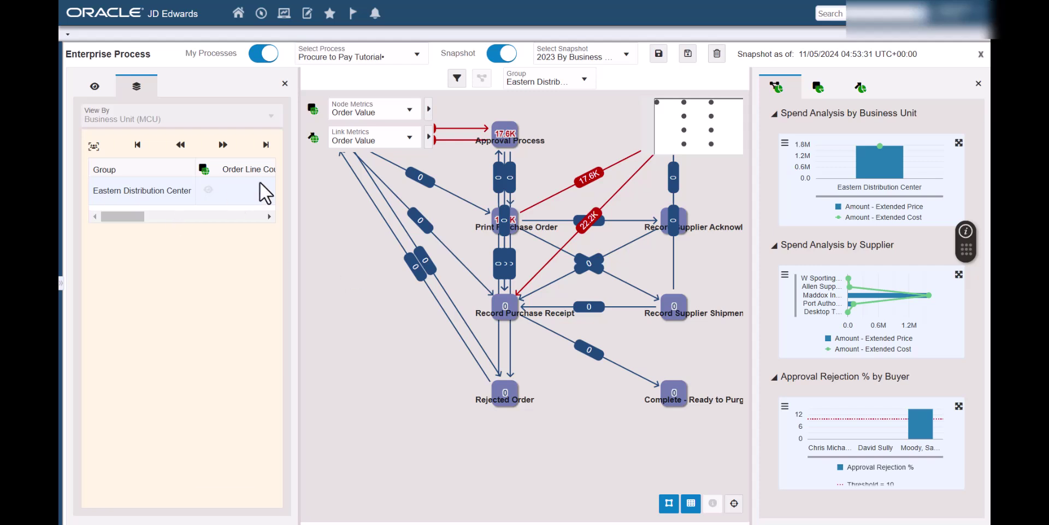
click(497, 55)
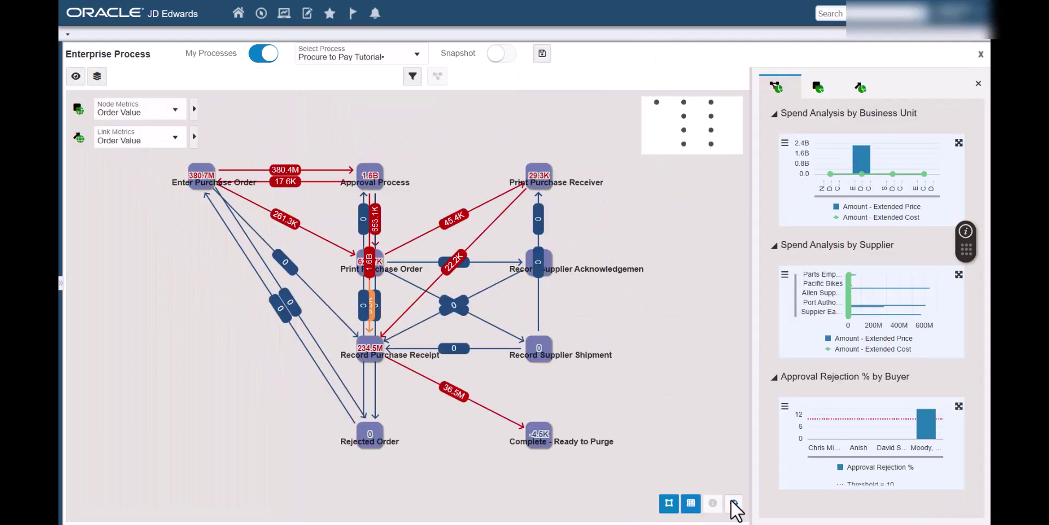
- Override the Order Date filter with fixed dates from 01/01/2024 to 12/31/2024, refresh the data and close the filters
click(412, 77)
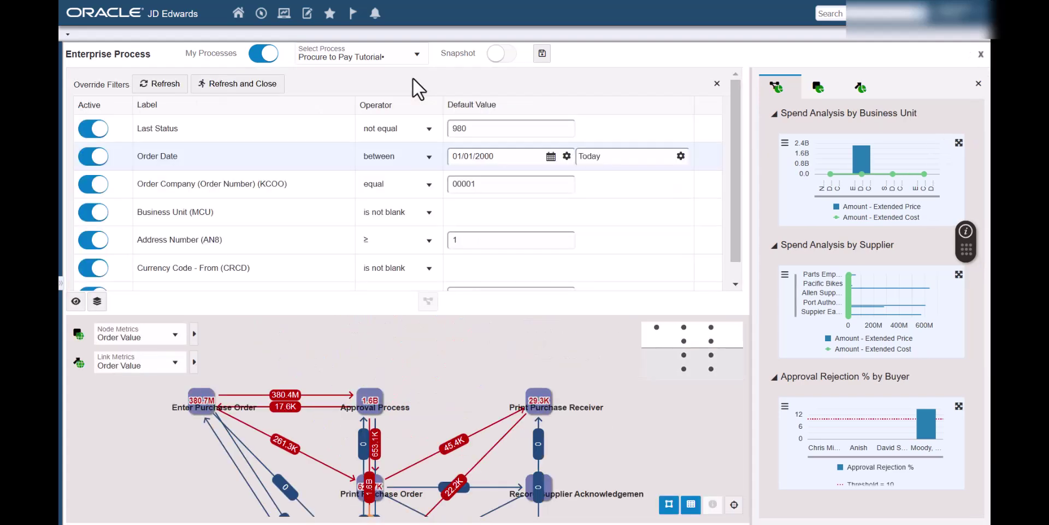
click(503, 157)
key(BackSpace)
key(BackSpace)
text(24)
click(681, 155)
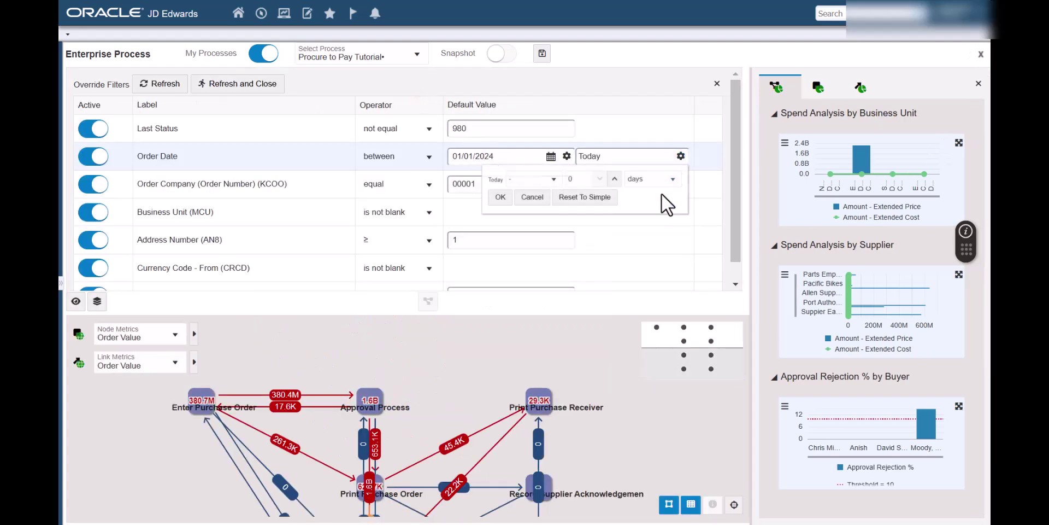
click(585, 205)
click(554, 156)
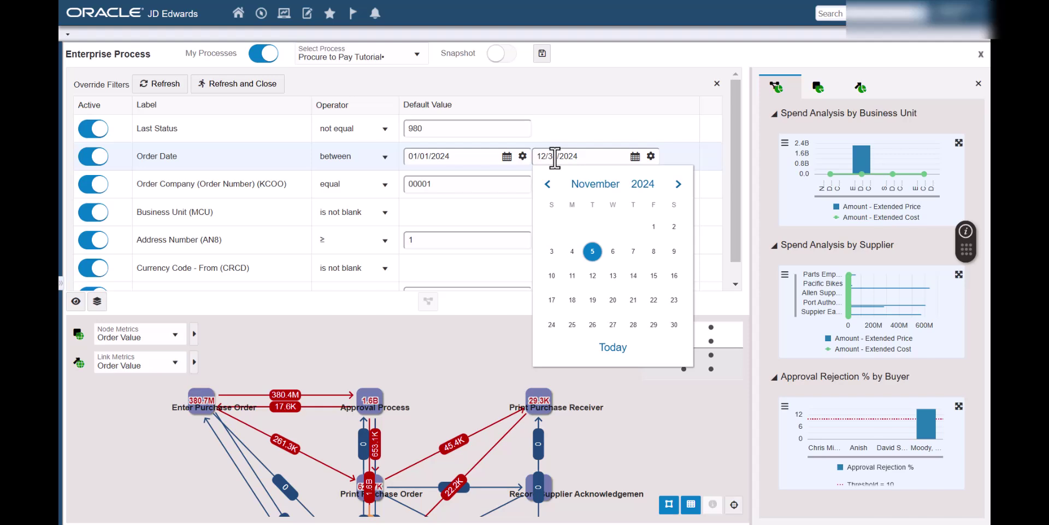
click(277, 83)
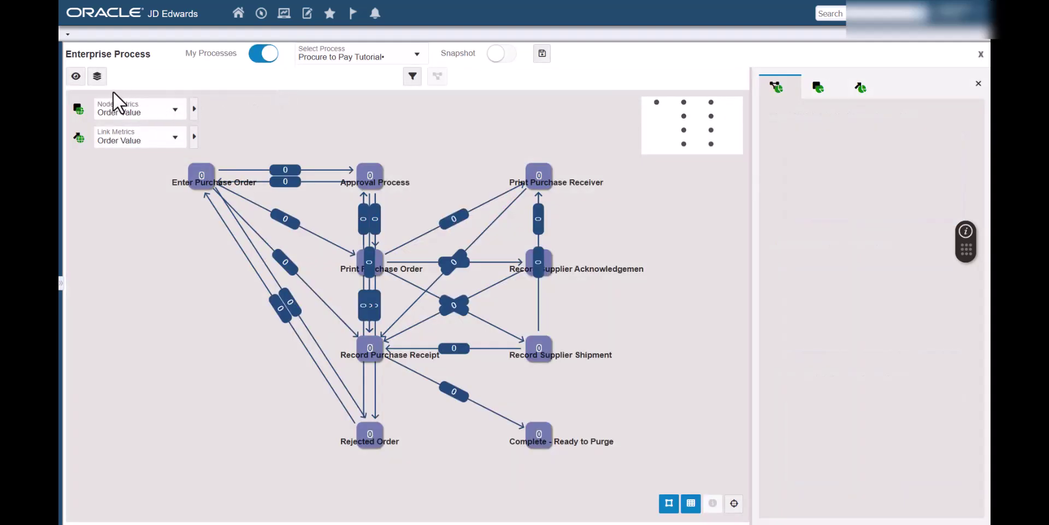
- Group the 2024 process view by Business Unit (MCU) and hide the view options
click(99, 77)
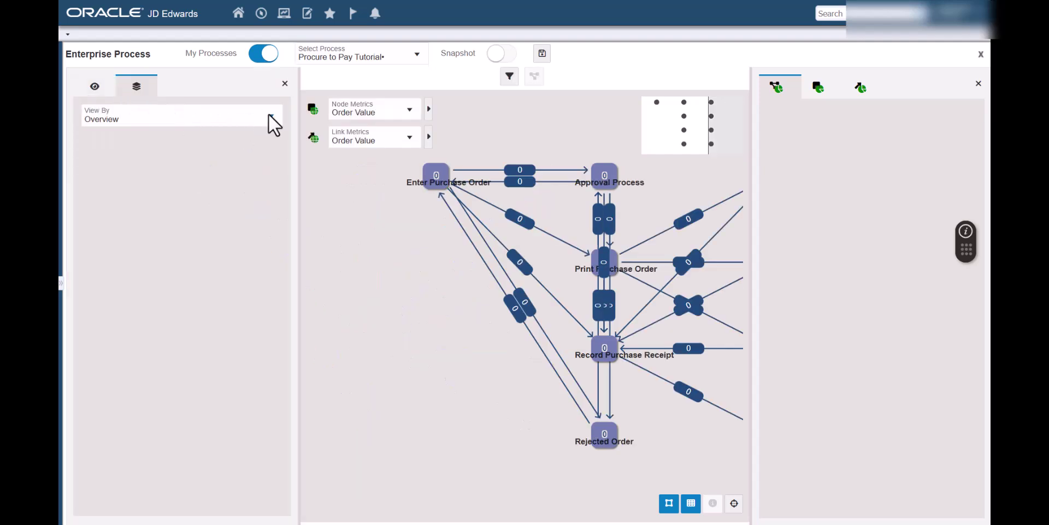
click(268, 116)
click(187, 204)
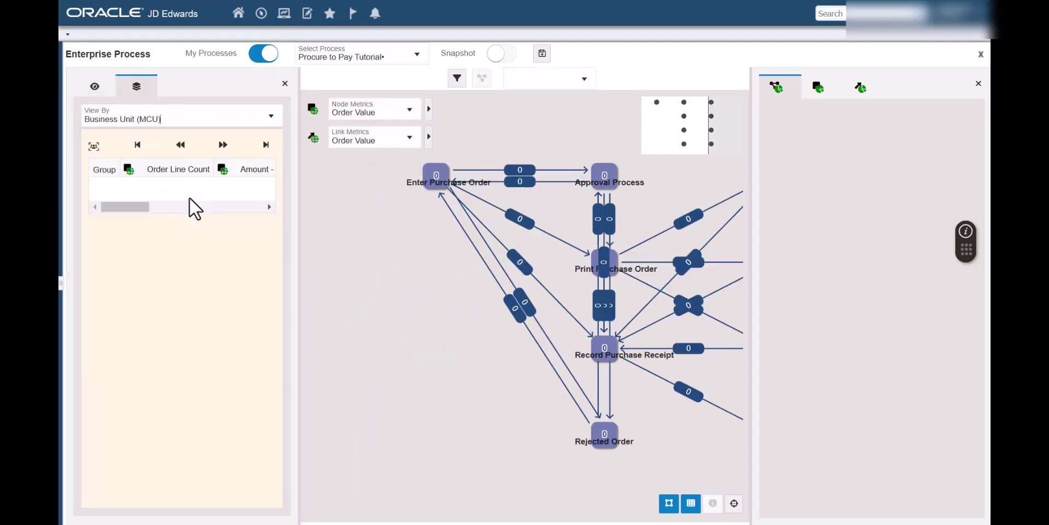
click(285, 84)
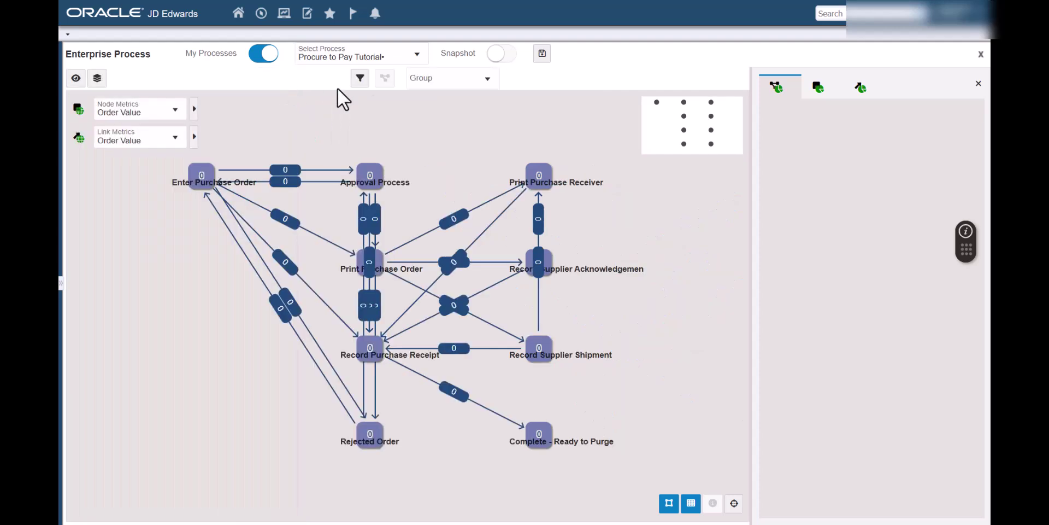
- Save the grouped view as a snapshot named 2024 By Business Unit, and switch to the 2023 By Business Unit snapshot
click(541, 55)
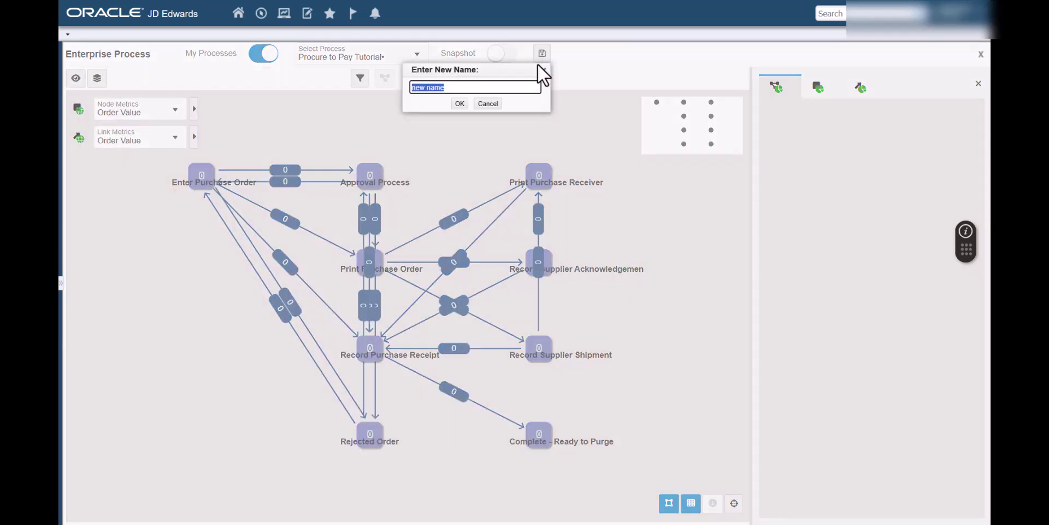
click(459, 101)
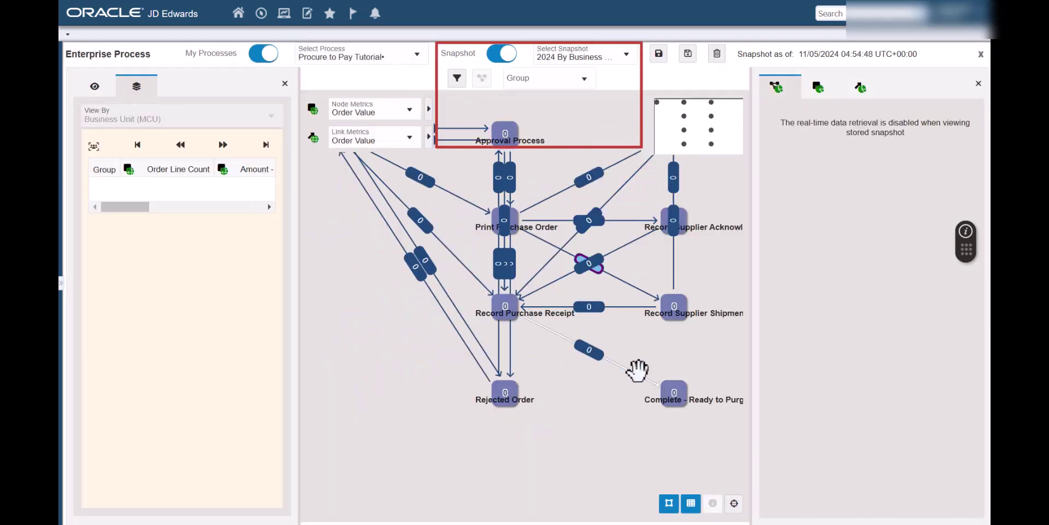
click(626, 54)
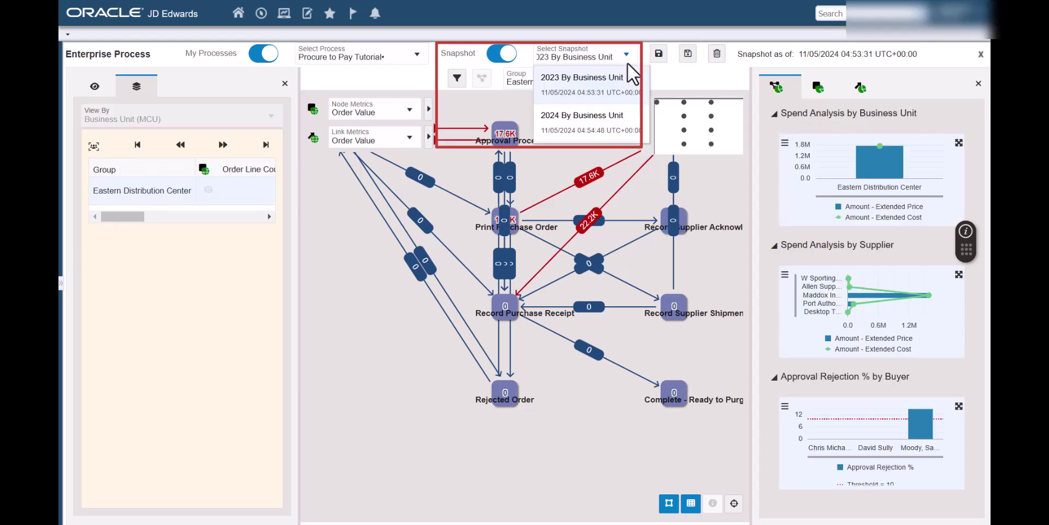